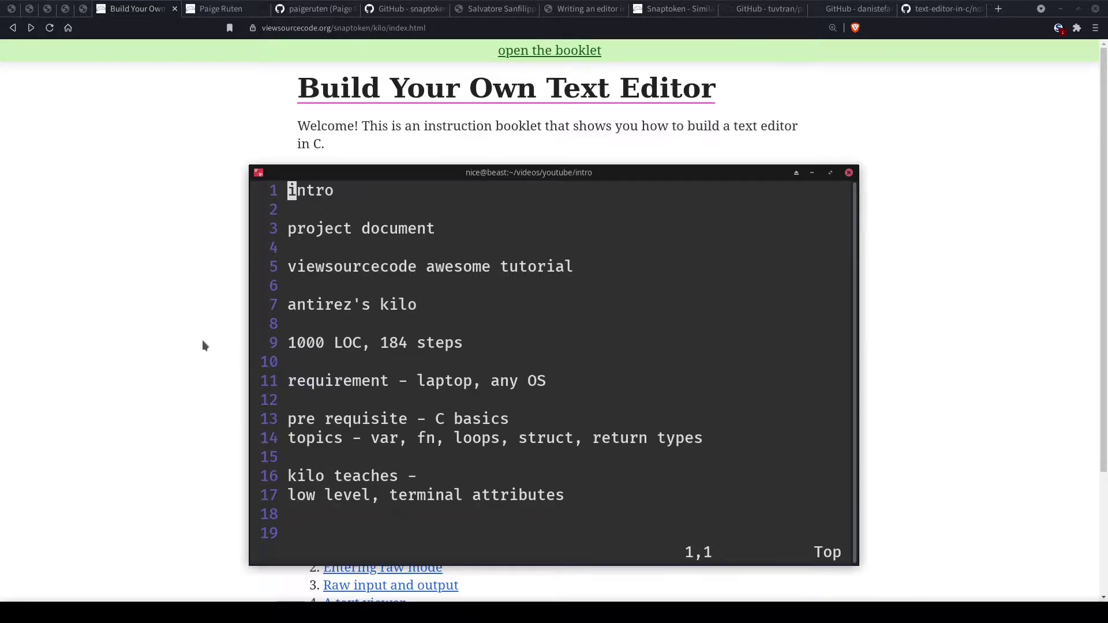
Bring the booklet's browser window in front of the Vim intro notes.
click(157, 285)
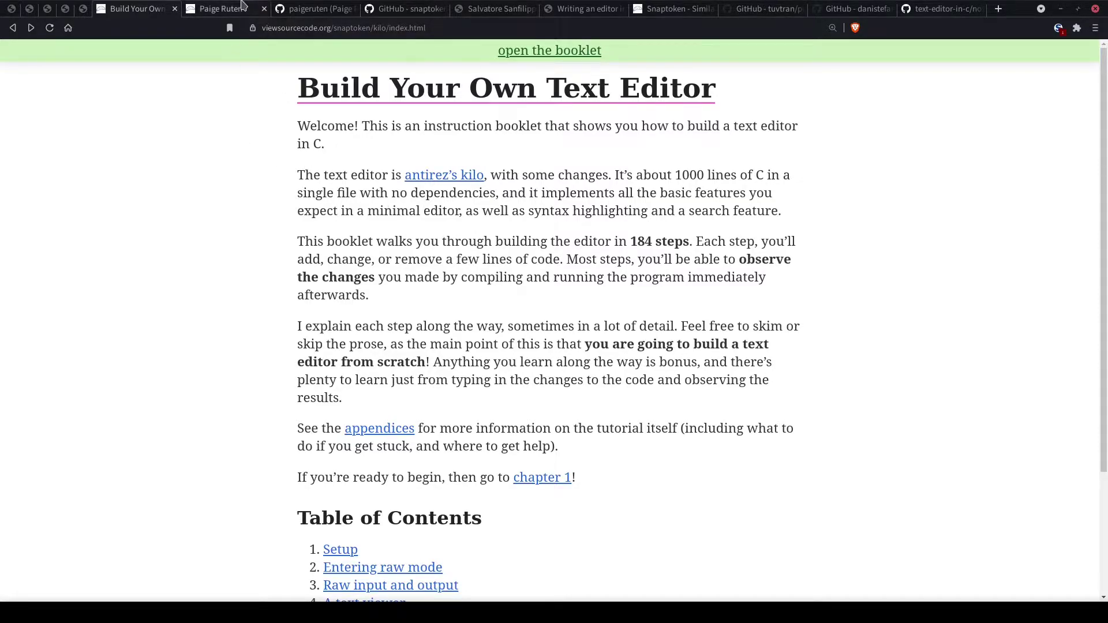
click(227, 8)
click(336, 9)
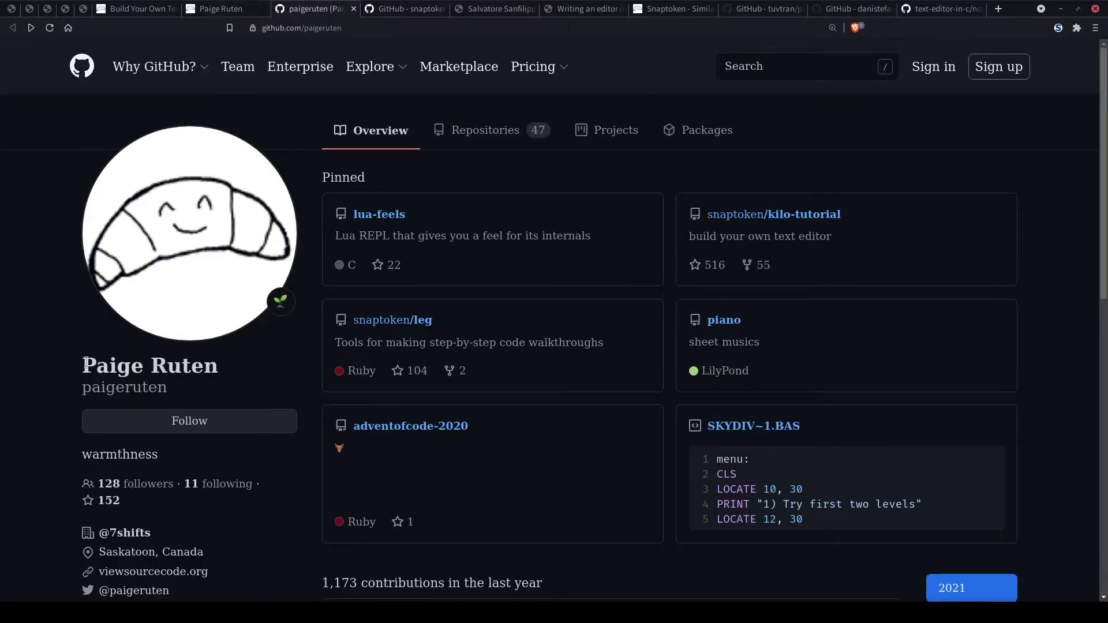
drag(84, 364, 169, 368)
click(498, 9)
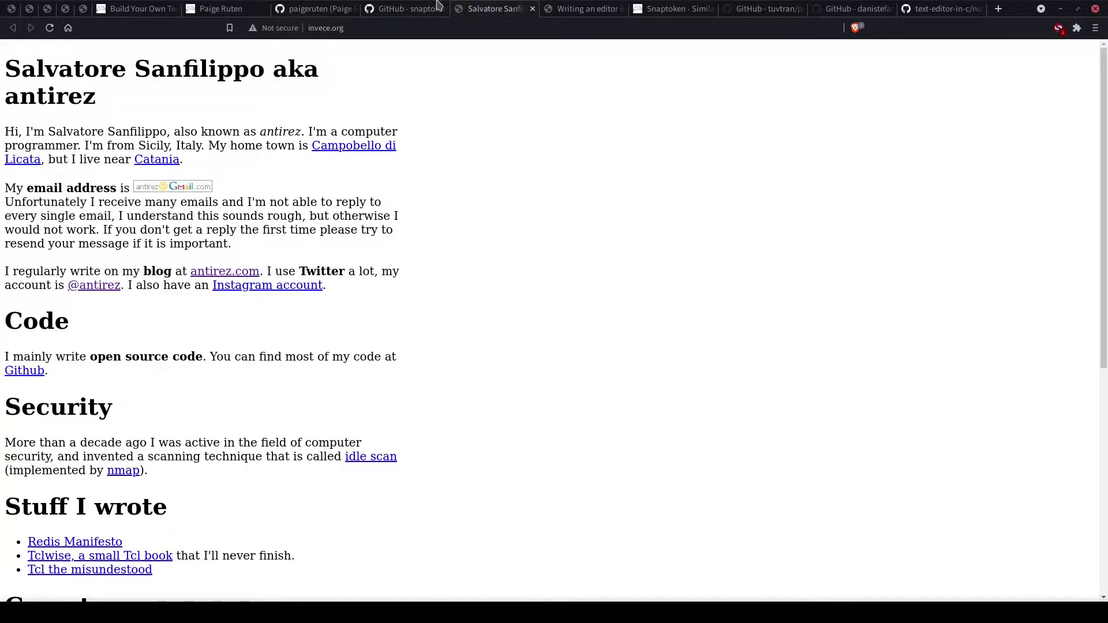
click(403, 9)
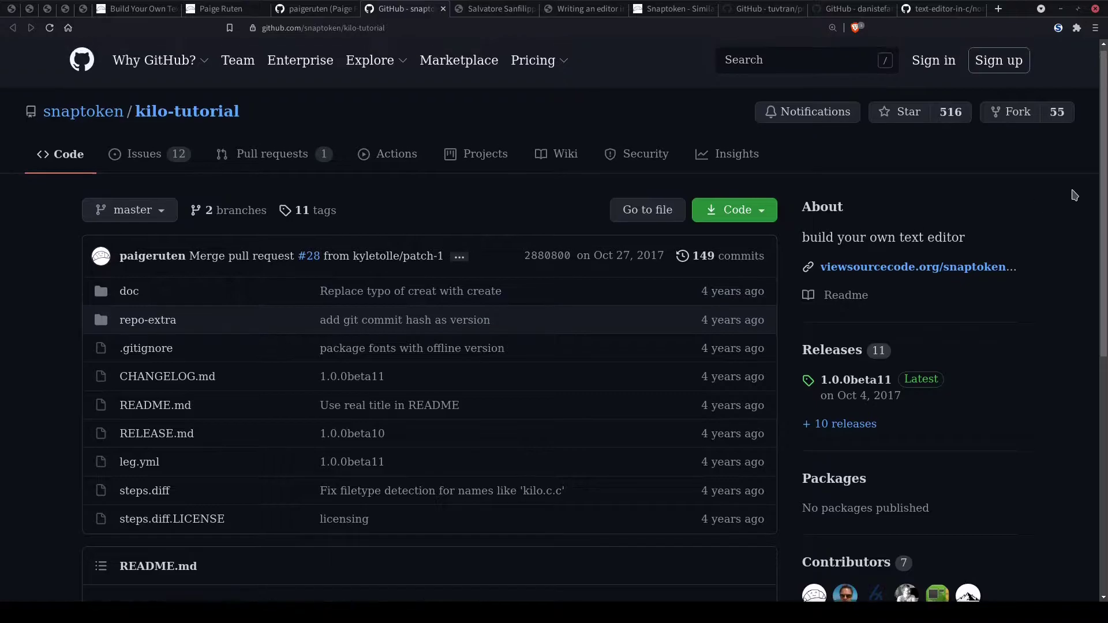
scroll(1076, 174, down, 1)
scroll(1057, 321, down, 3)
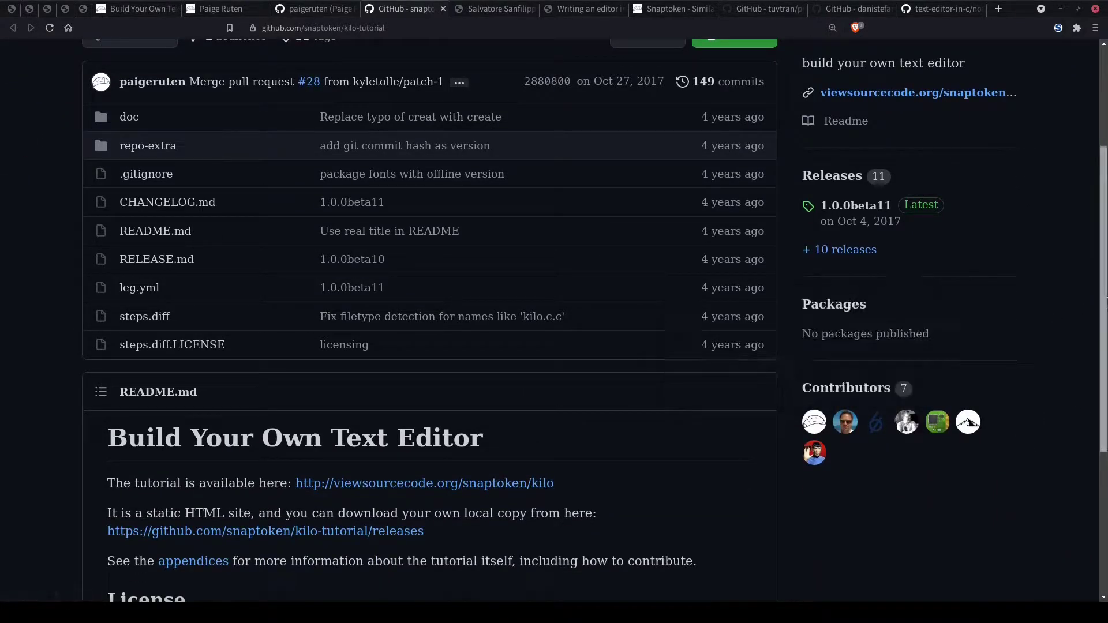
scroll(1104, 269, up, 1)
scroll(1104, 269, up, 2)
scroll(1081, 252, up, 1)
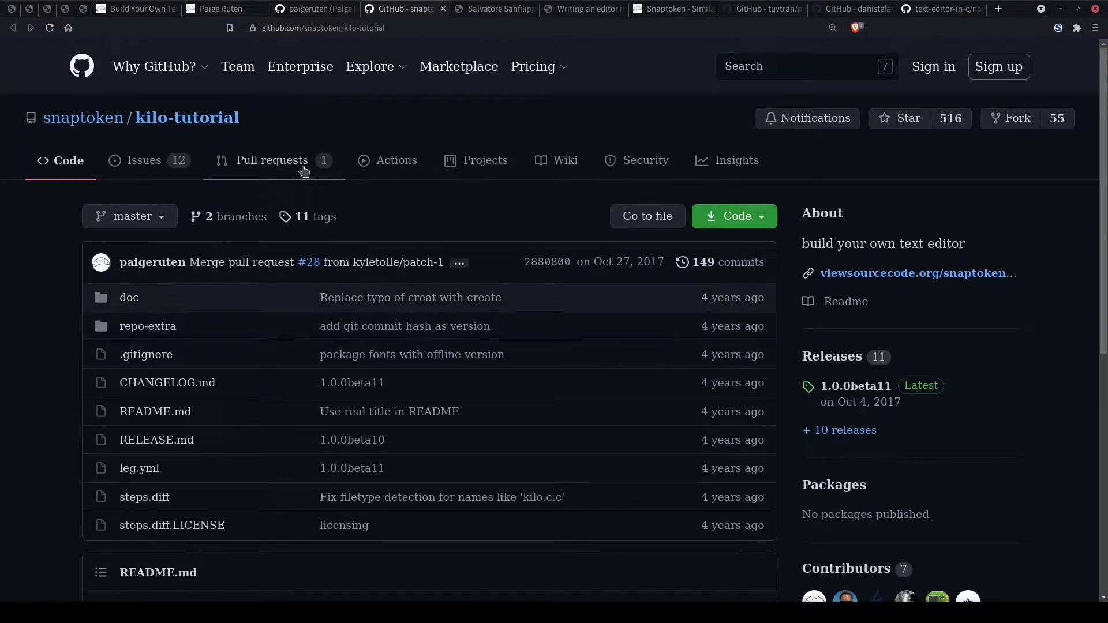
click(139, 9)
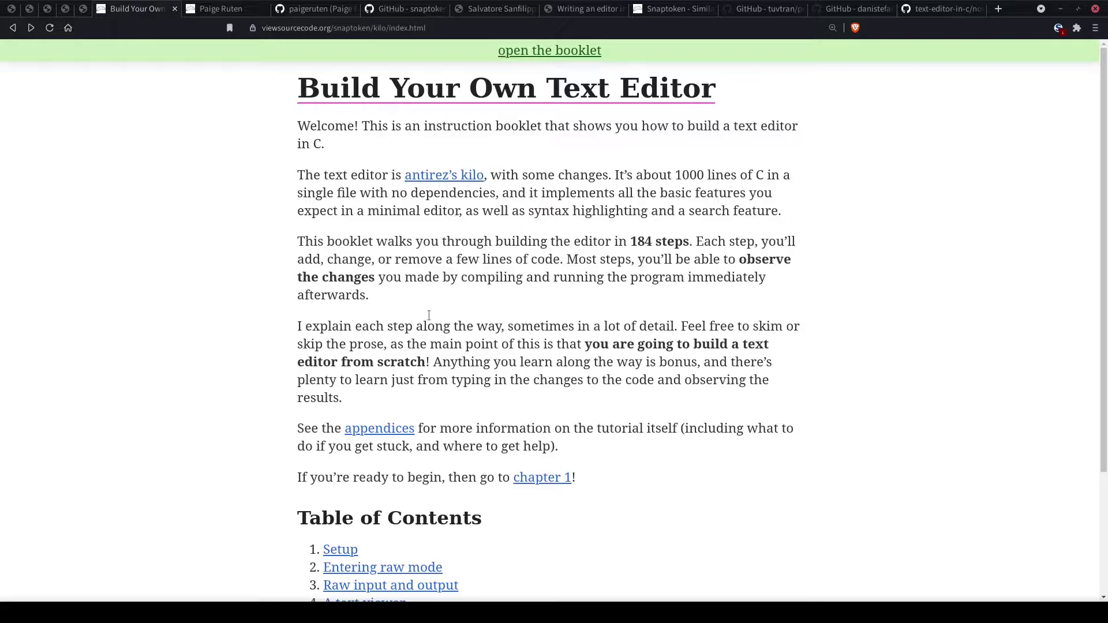
scroll(478, 294, down, 1)
scroll(478, 295, up, 1)
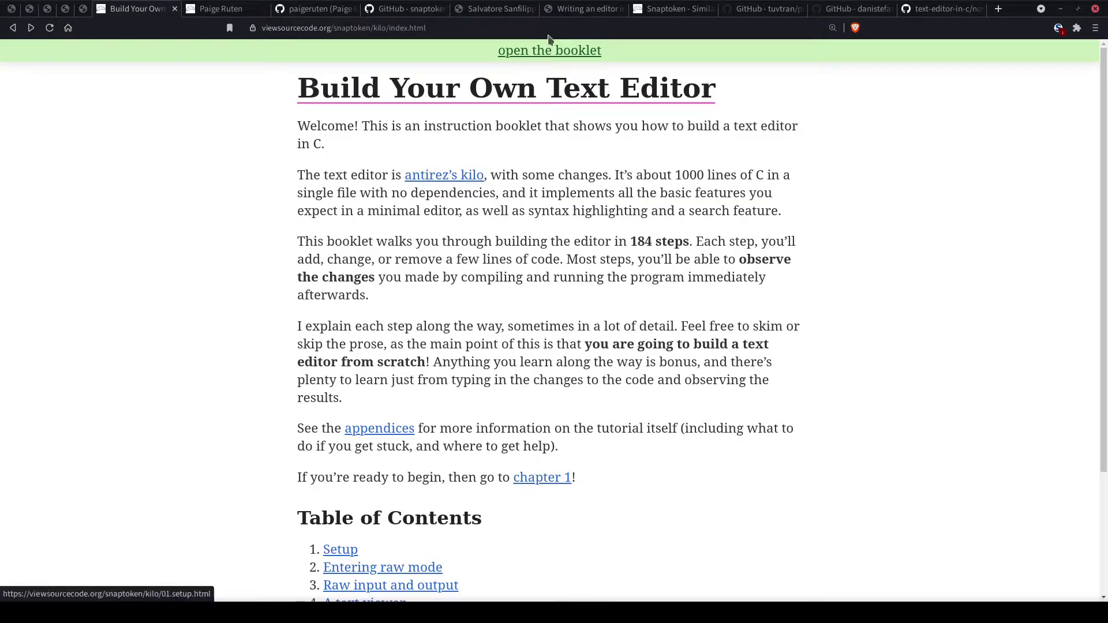
click(518, 7)
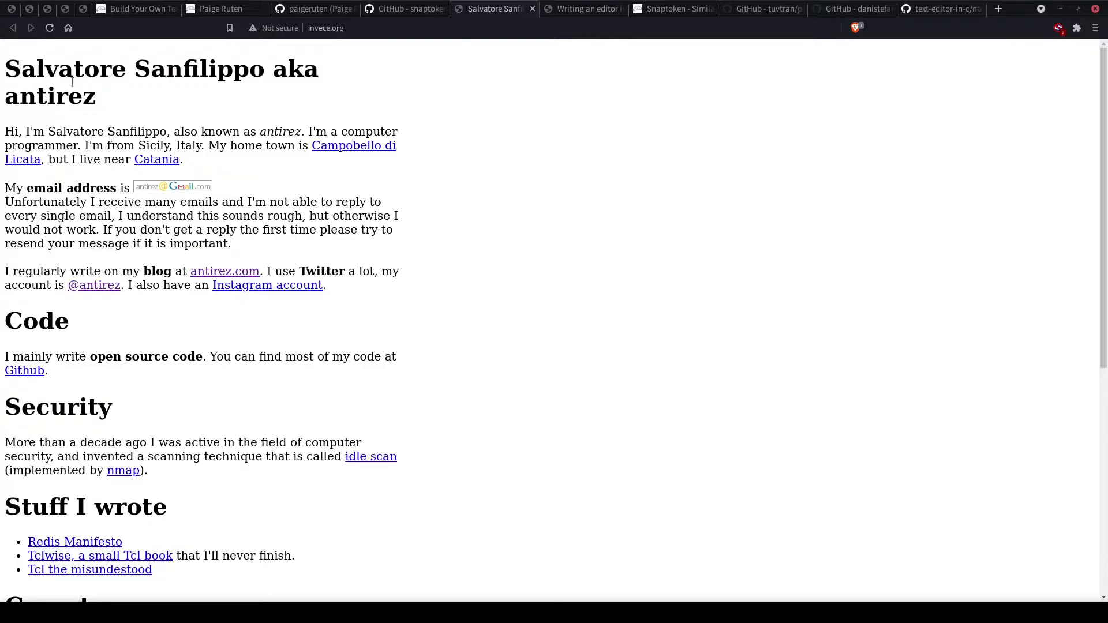
click(573, 9)
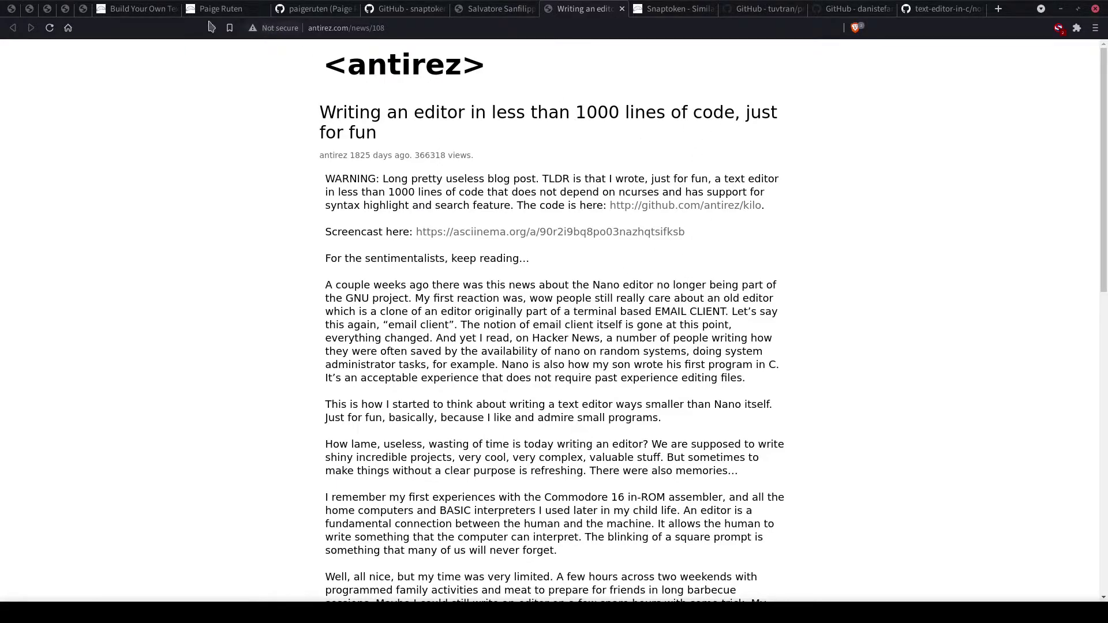
click(139, 9)
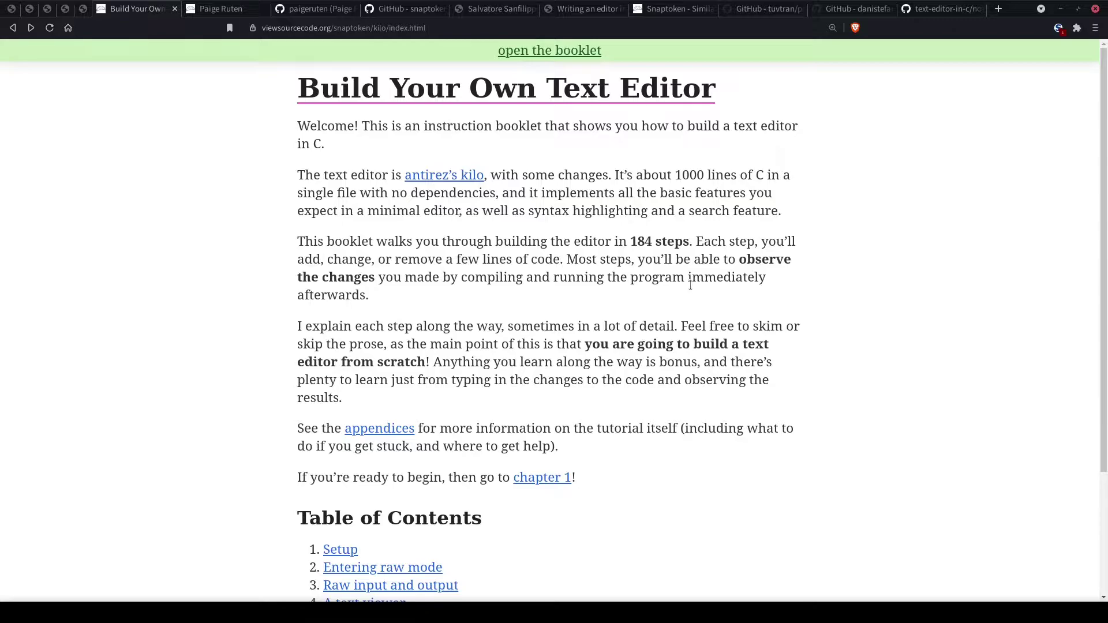
Glance at the intro notes, then highlight the lines-of-code figure and '184 steps' in the booklet intro.
key(alt+Tab)
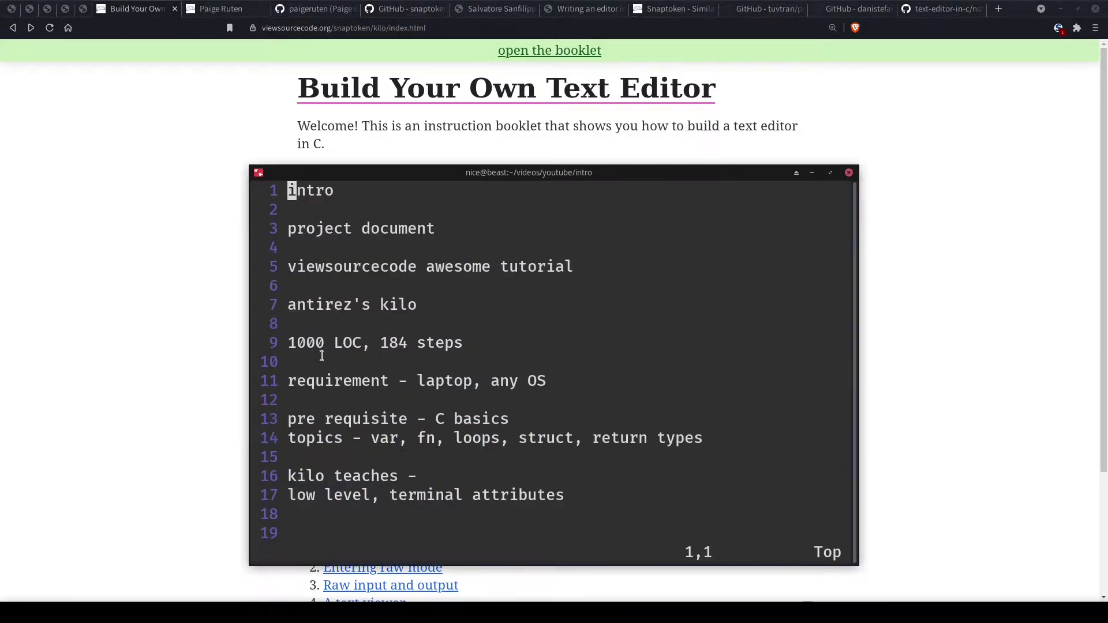
key(alt+Tab)
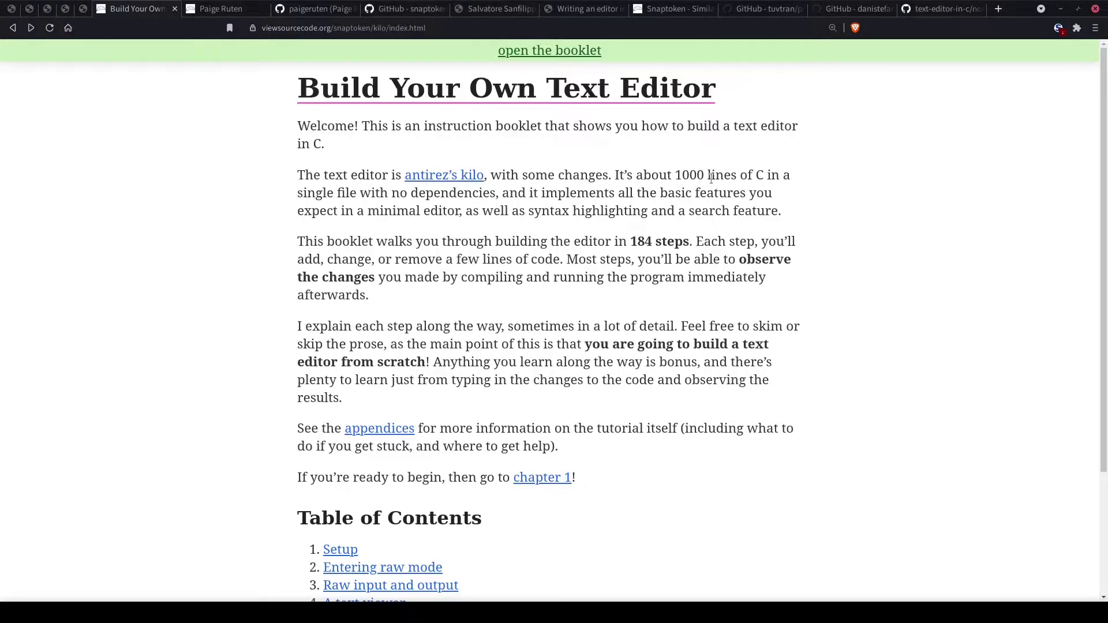
drag(711, 175, 746, 177)
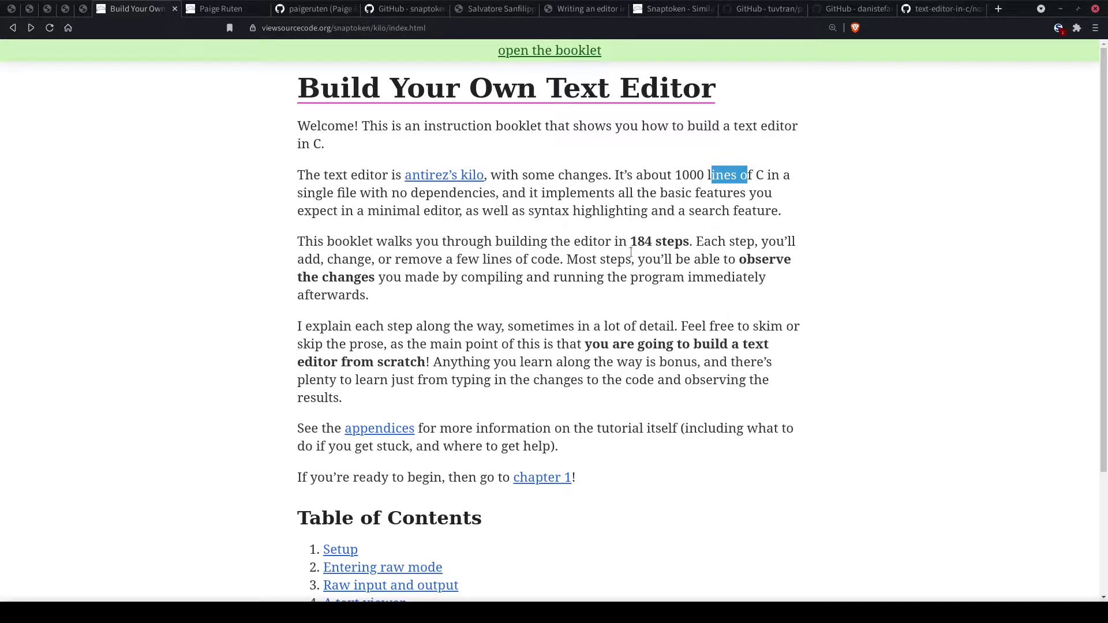
drag(631, 252, 692, 249)
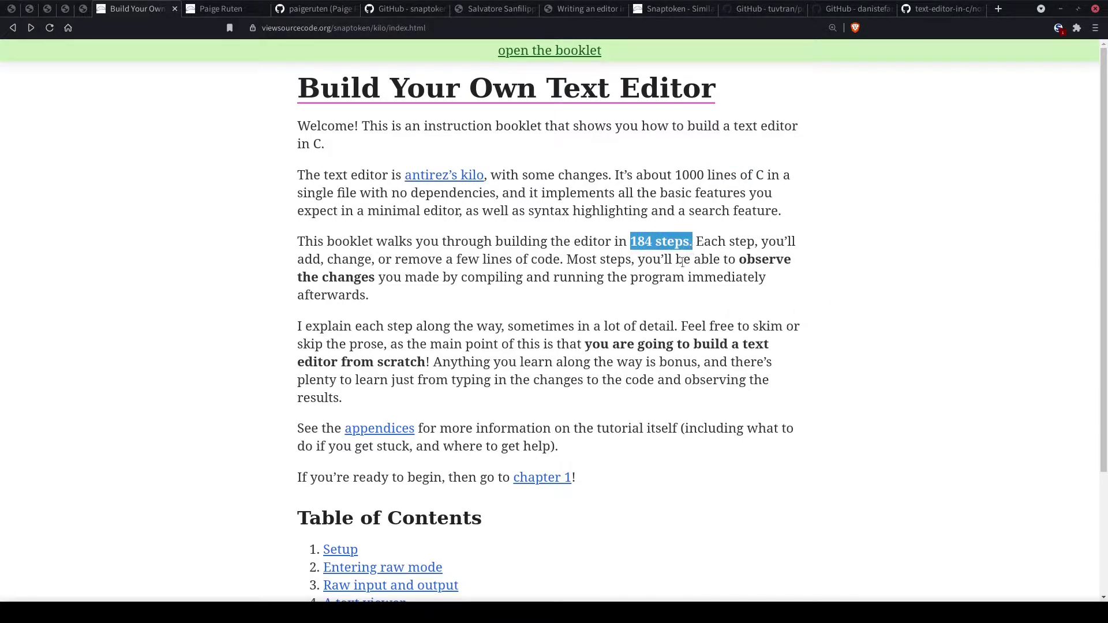
click(622, 303)
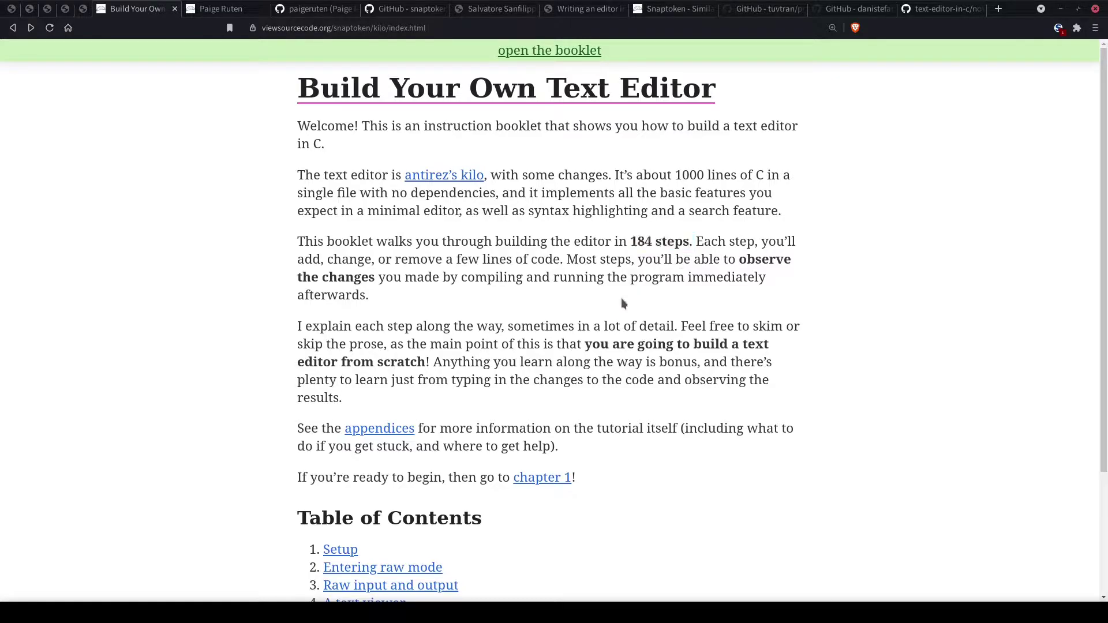
Check the notes once more, then go to the Setup chapter from the Table of Contents.
key(alt+Tab)
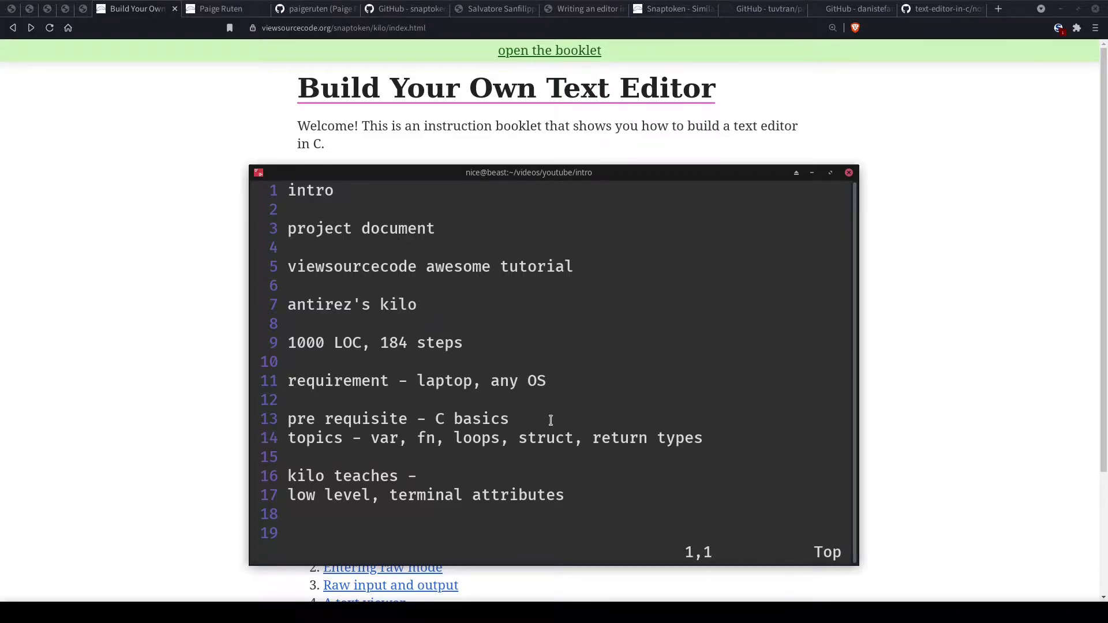
key(alt+Tab)
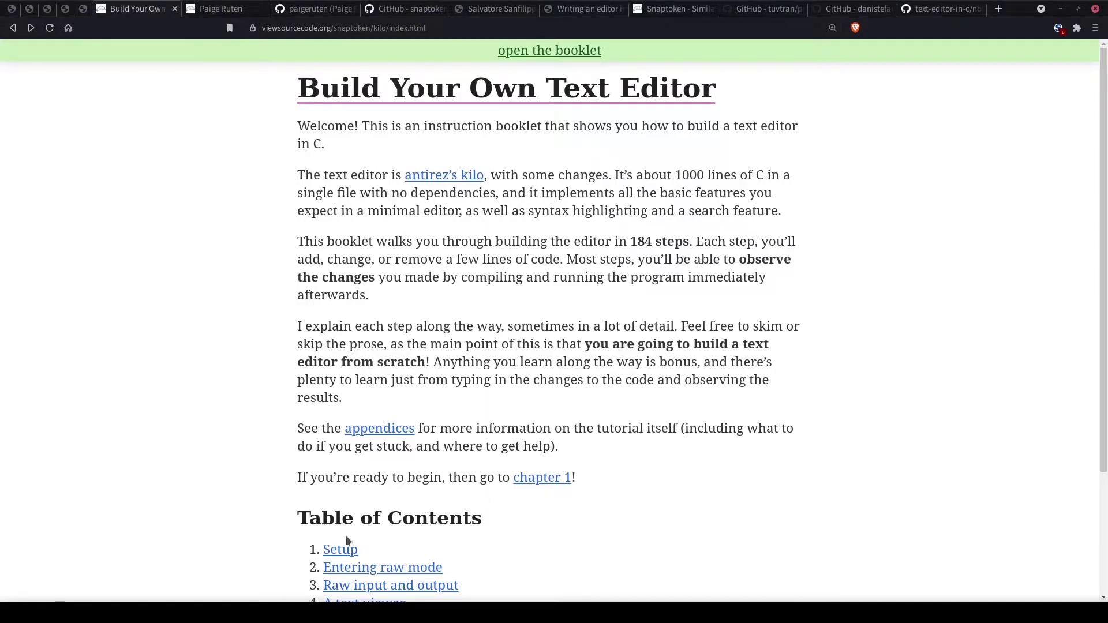
click(345, 547)
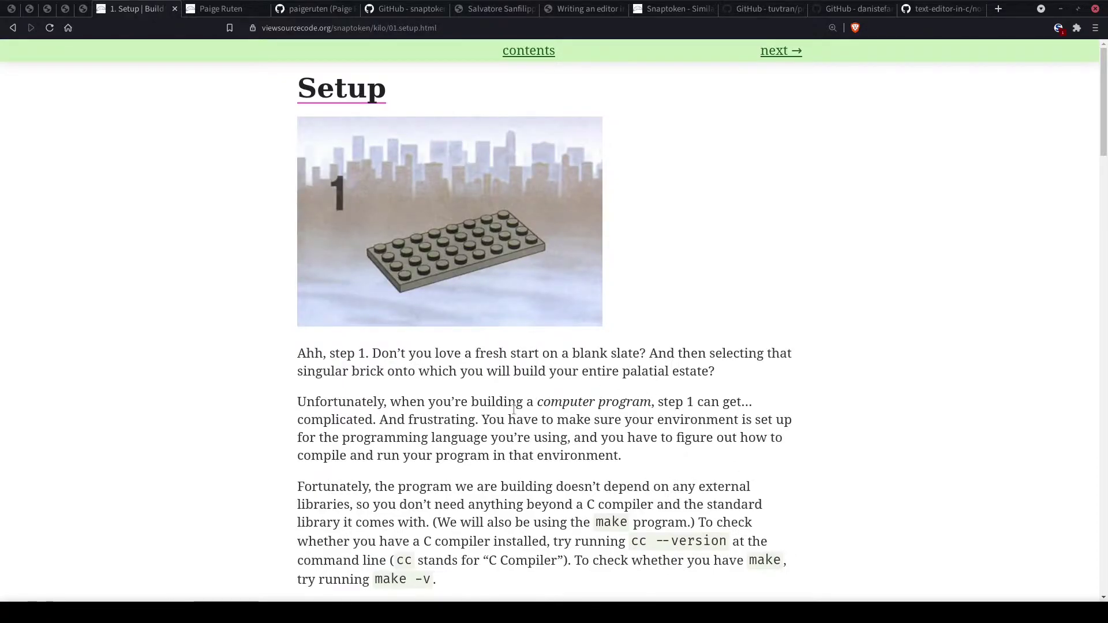
scroll(513, 409, down, 1)
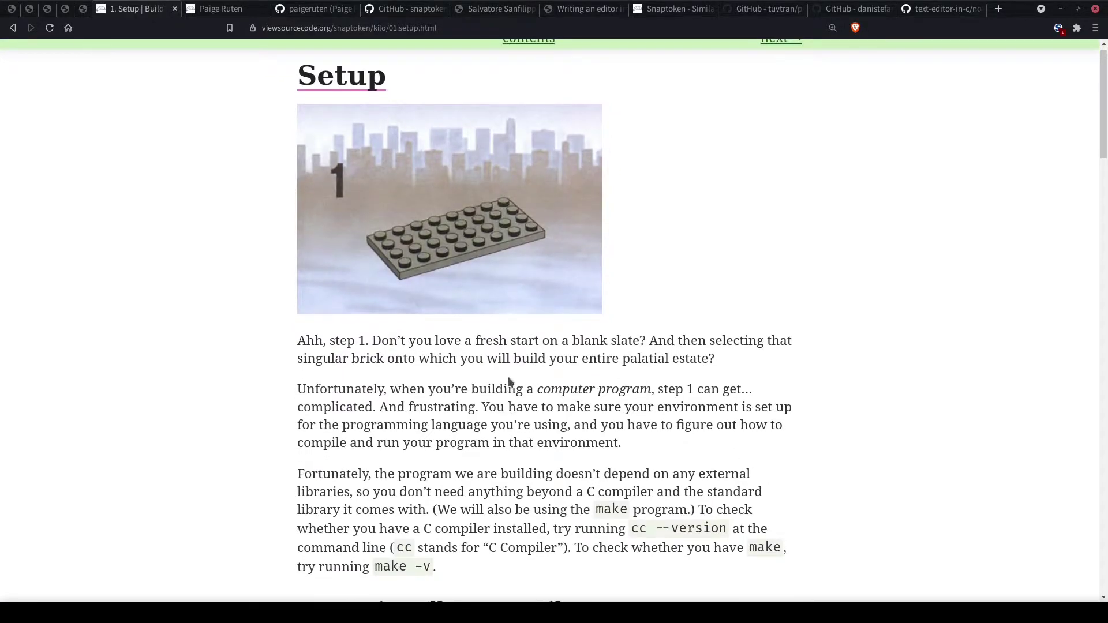
scroll(510, 384, down, 1)
scroll(498, 395, down, 2)
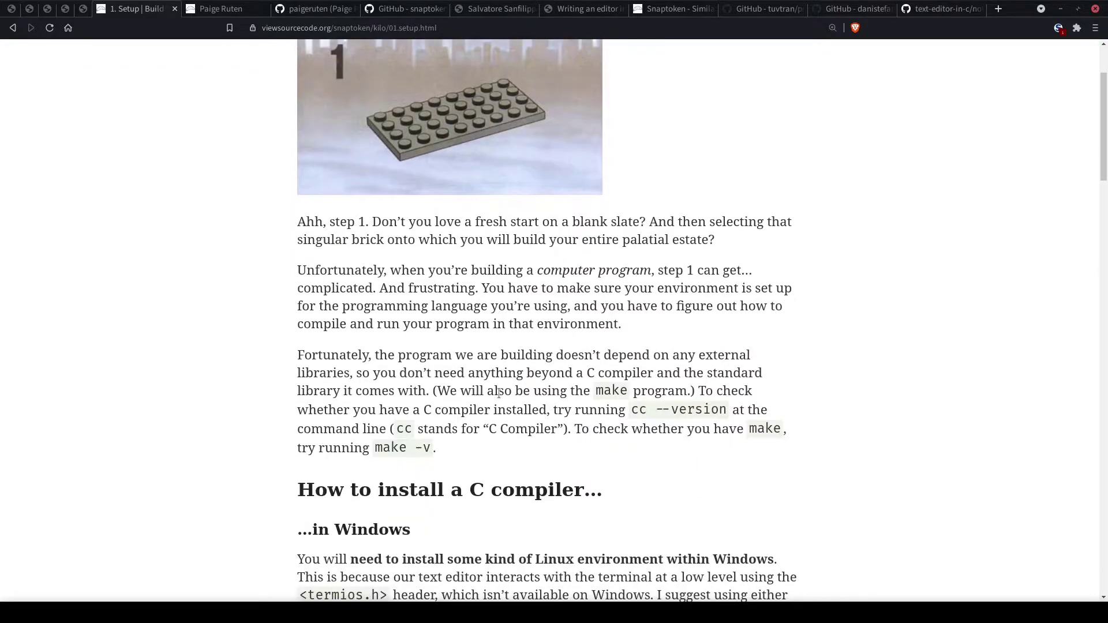
scroll(472, 409, down, 1)
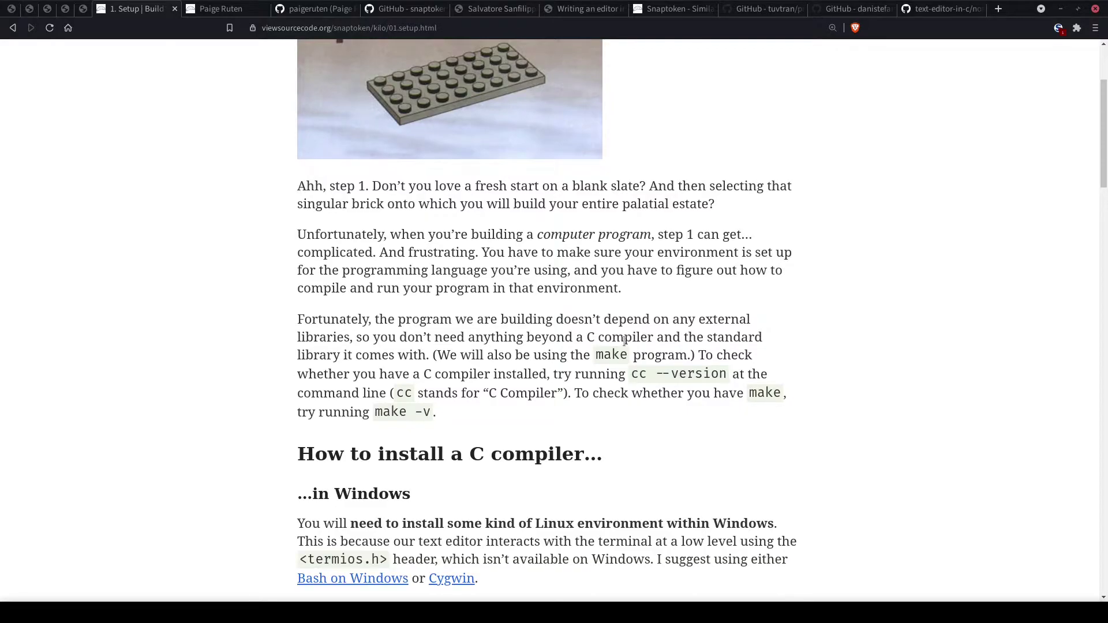
drag(589, 337, 655, 340)
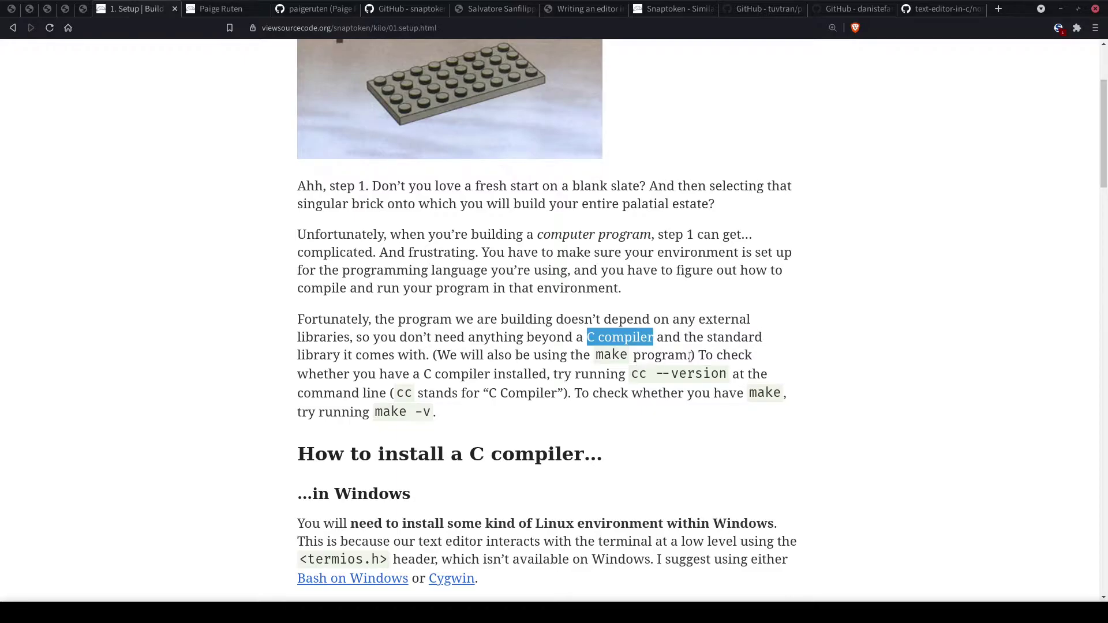
drag(703, 339, 749, 339)
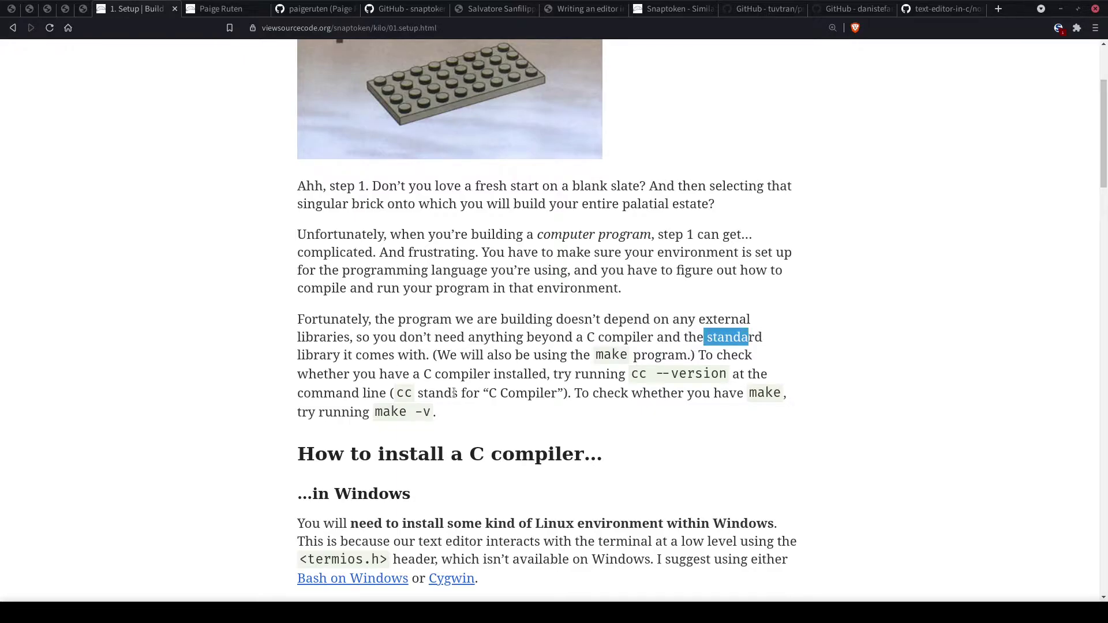
scroll(492, 392, down, 1)
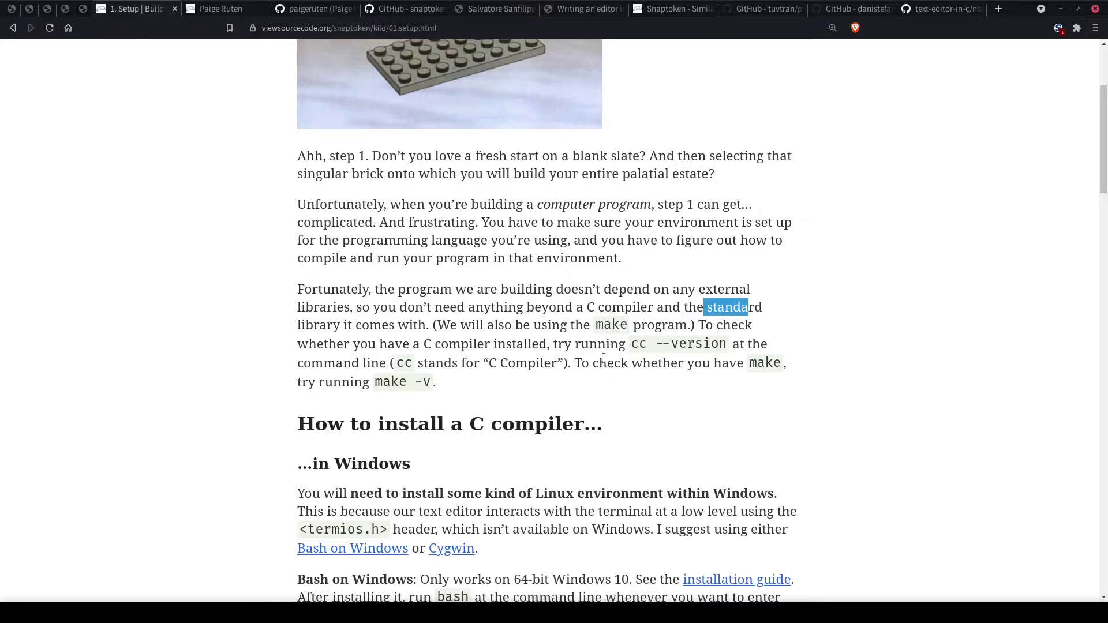
click(585, 342)
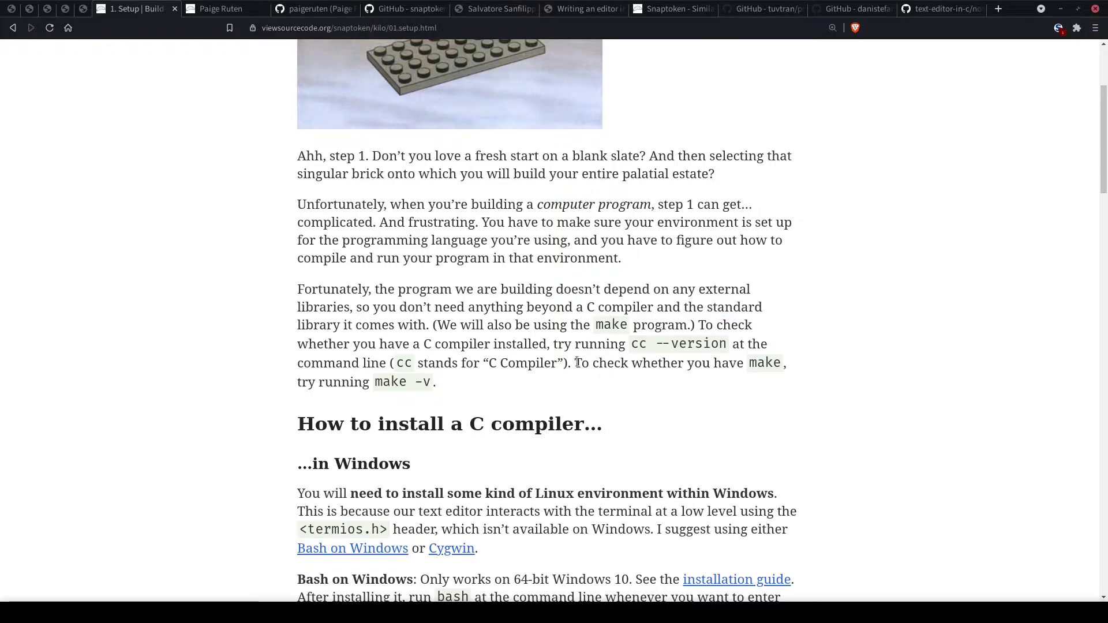
scroll(316, 457, down, 2)
scroll(433, 313, down, 5)
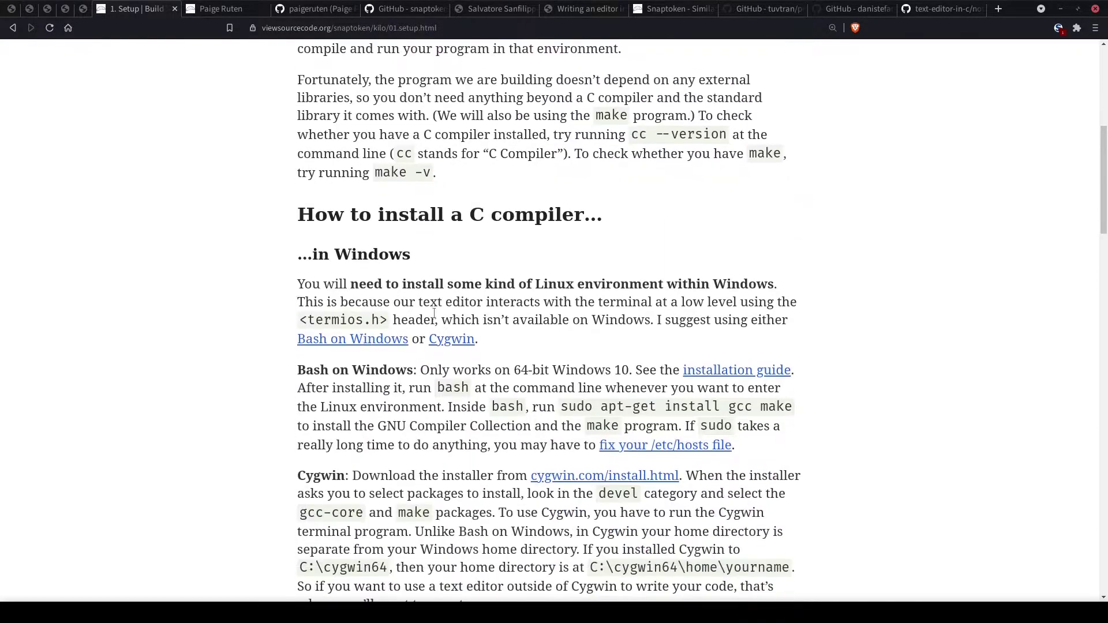
scroll(494, 242, down, 1)
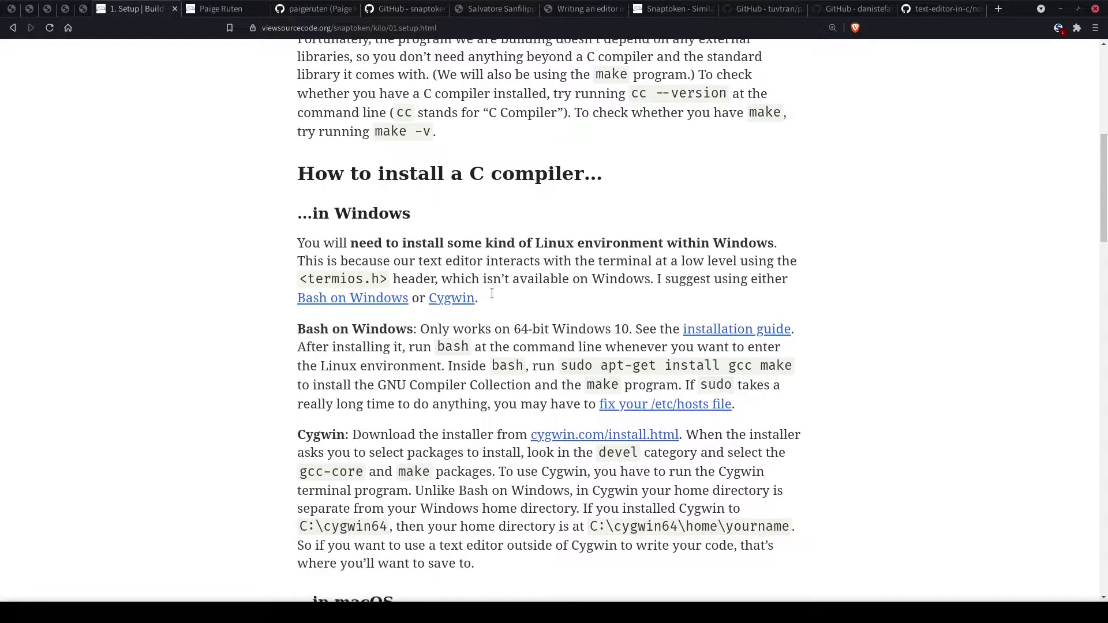
scroll(492, 290, down, 1)
scroll(487, 273, down, 1)
scroll(515, 191, down, 2)
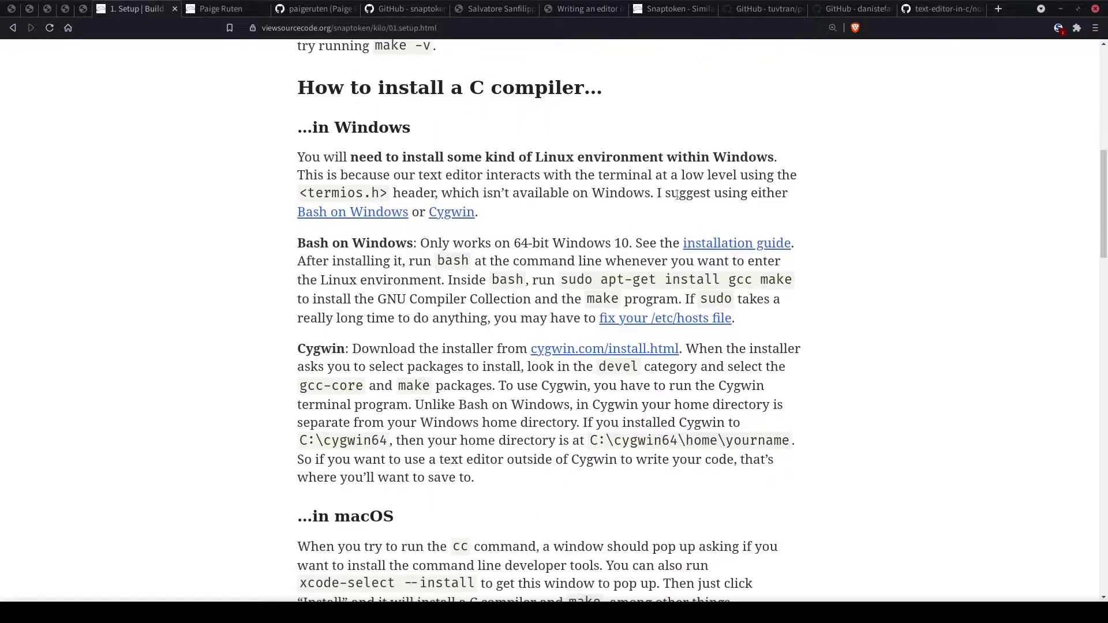
scroll(521, 105, down, 2)
scroll(543, 248, down, 3)
scroll(399, 173, up, 1)
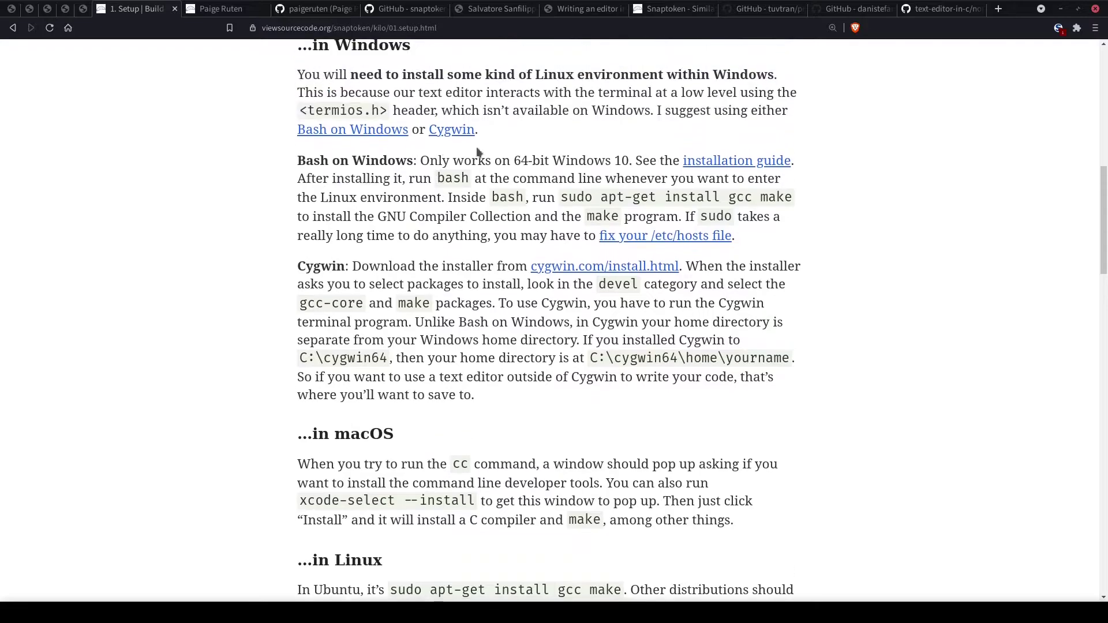
scroll(372, 104, down, 1)
scroll(410, 285, down, 1)
scroll(407, 346, down, 1)
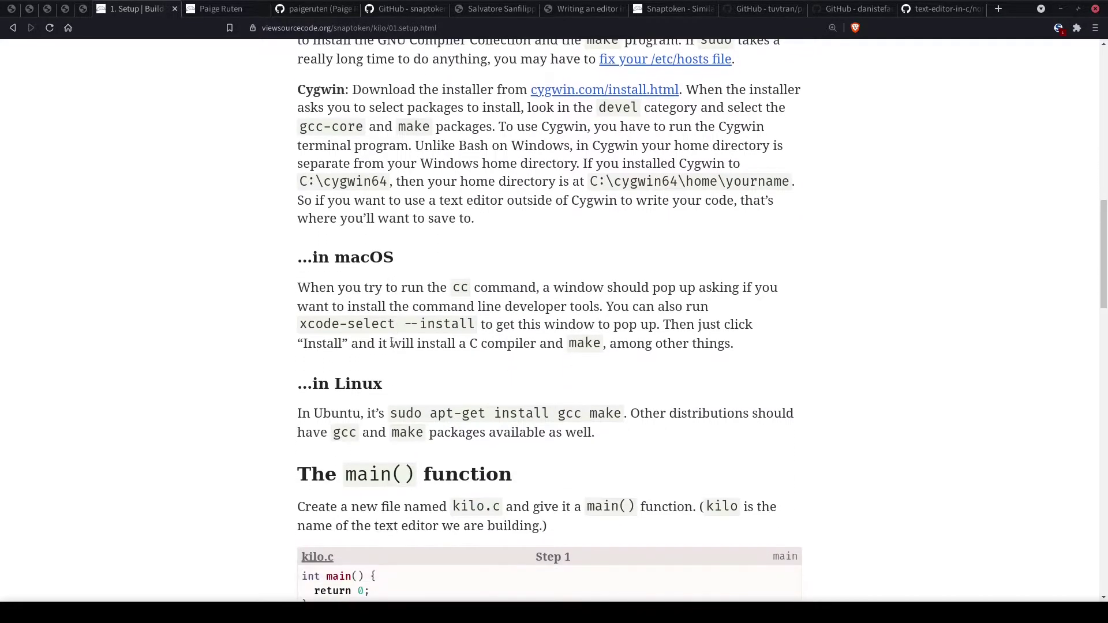
drag(407, 365, 332, 374)
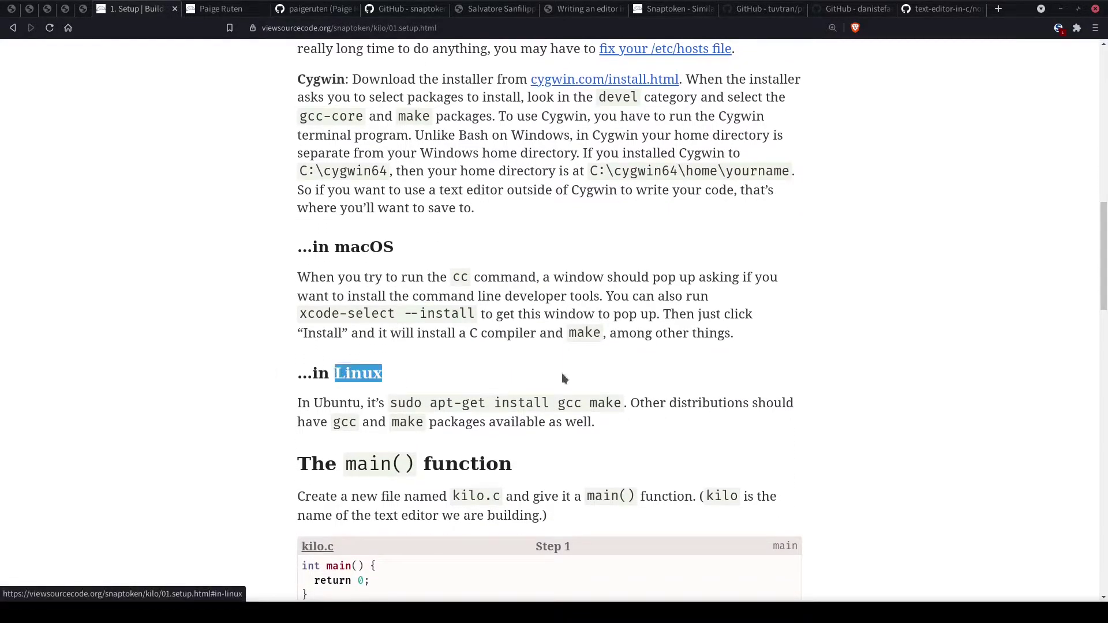
click(562, 385)
scroll(559, 408, down, 3)
scroll(562, 412, up, 5)
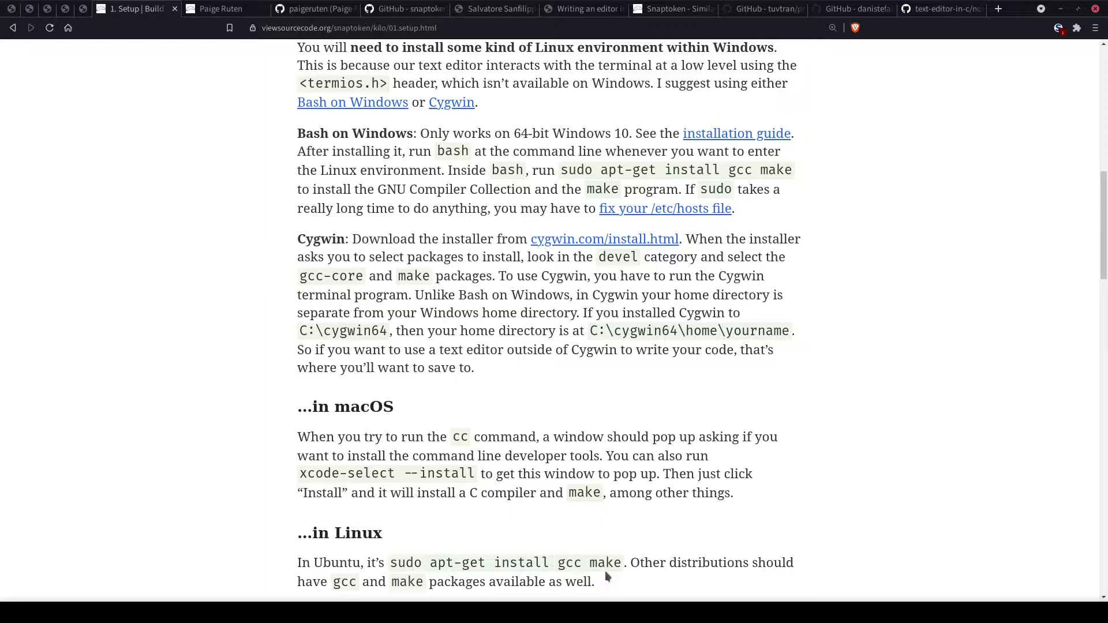
scroll(574, 474, up, 1)
scroll(575, 474, up, 3)
scroll(578, 473, up, 4)
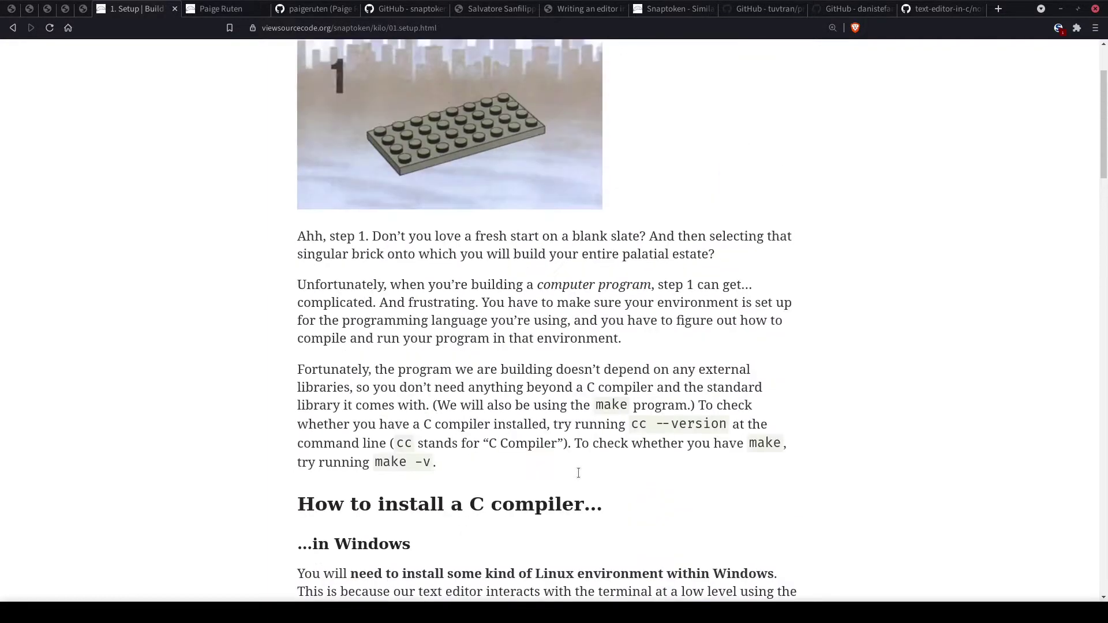
scroll(579, 474, up, 1)
scroll(578, 473, up, 1)
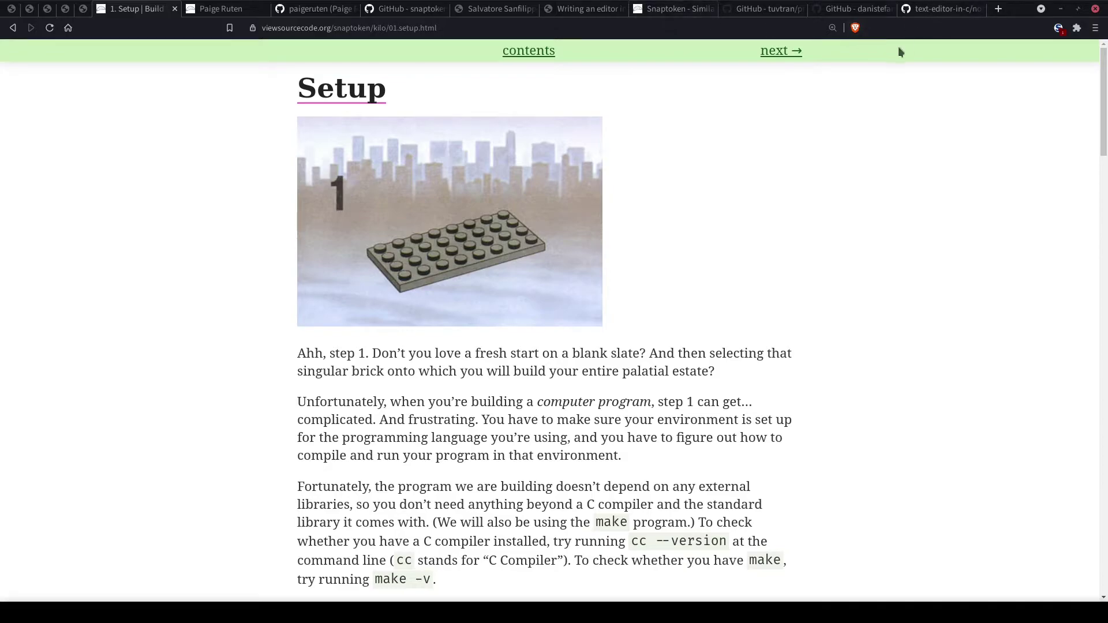
Switch to the text-editor-in-c notes.md GitHub page and raise the Vim outline over it.
key(alt+Tab)
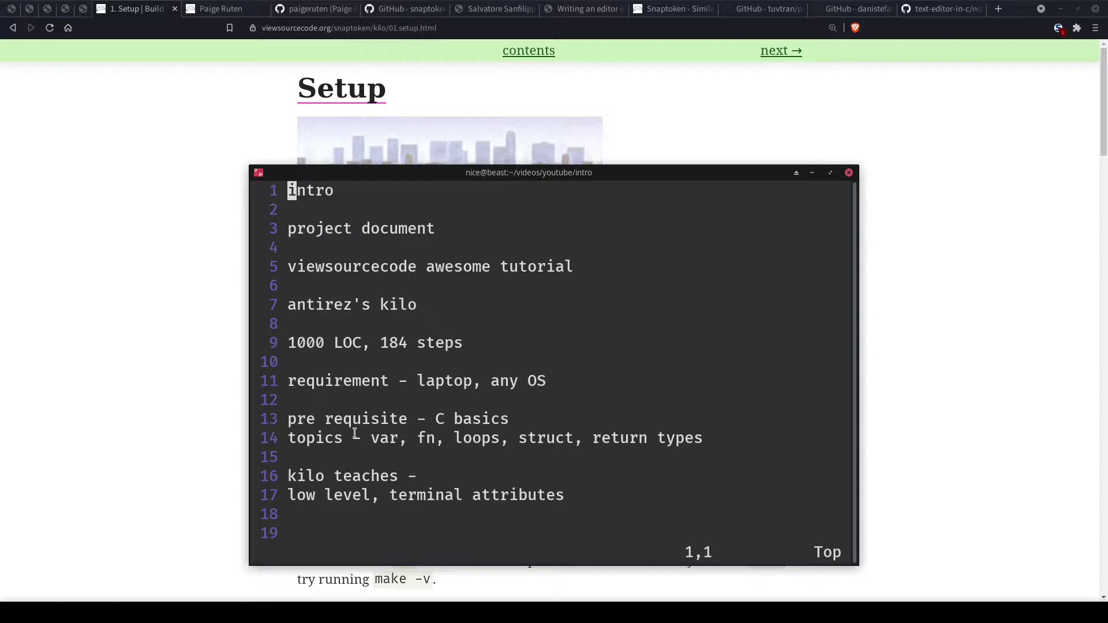
key(alt+Tab)
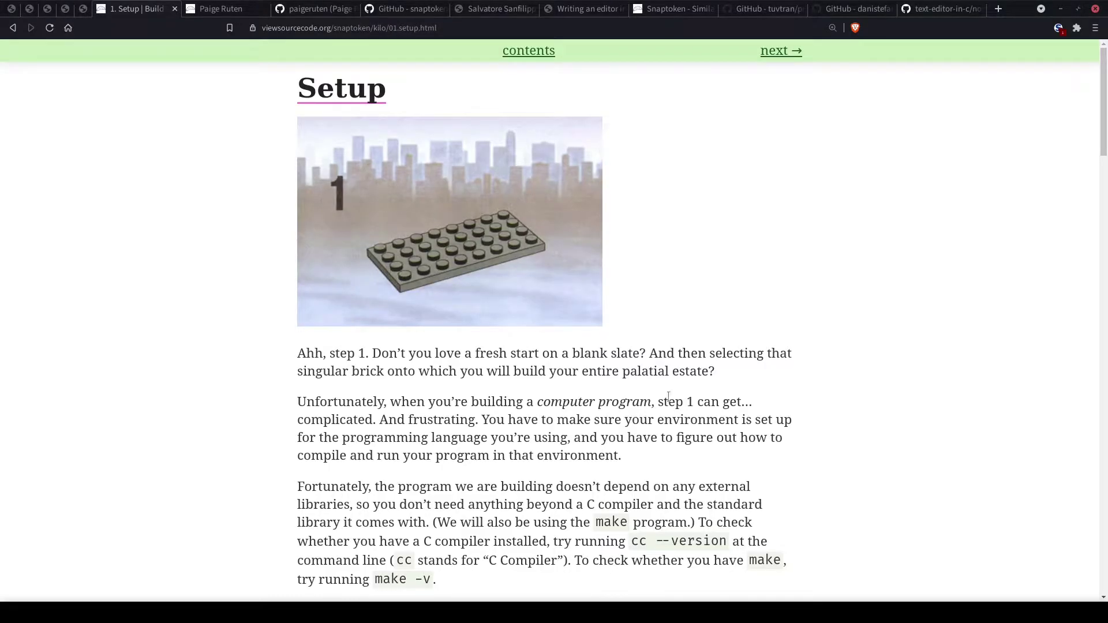
click(944, 9)
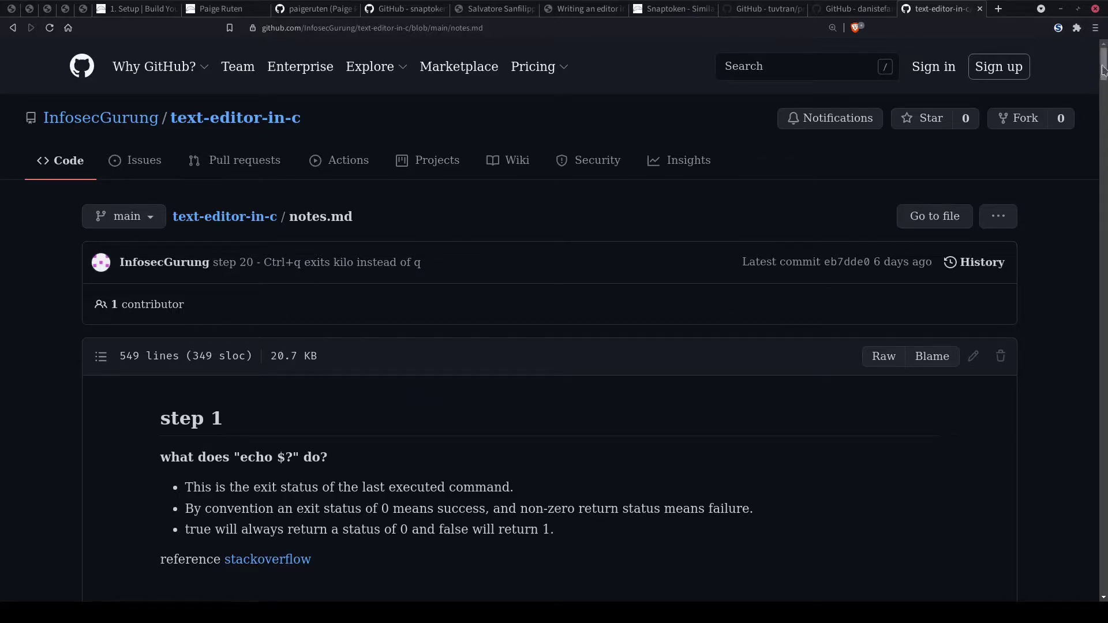
drag(1102, 70, 1101, 173)
key(alt+Tab)
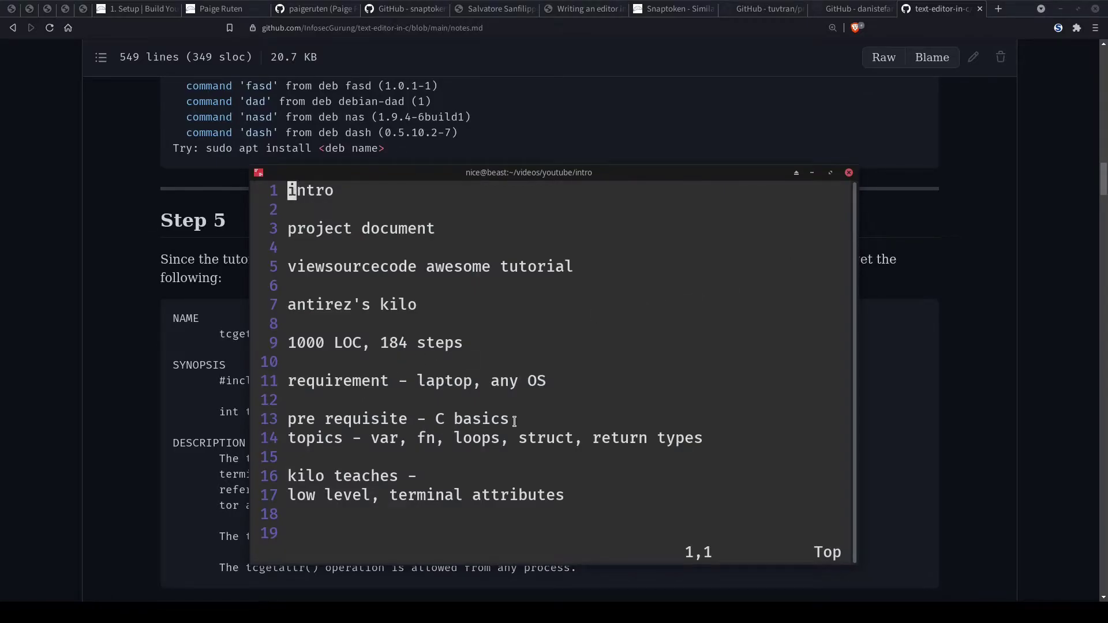
Highlight the C basics prerequisite, 'topics' and 'return types' in the outline, then return to the GitHub notes.
drag(511, 419, 458, 407)
click(373, 442)
drag(341, 442, 299, 440)
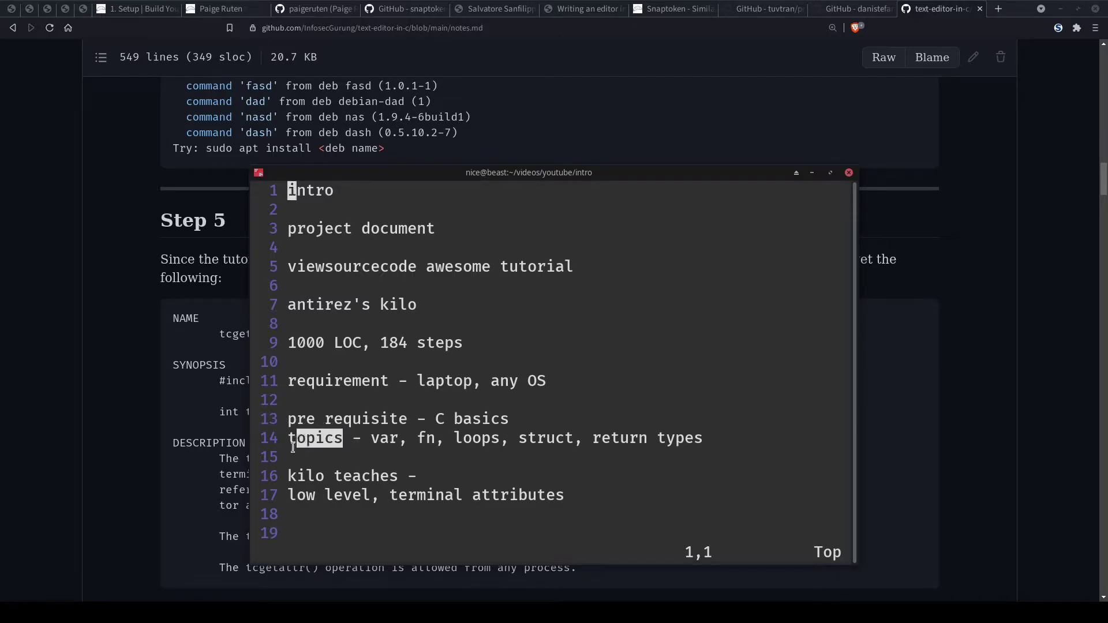
click(373, 465)
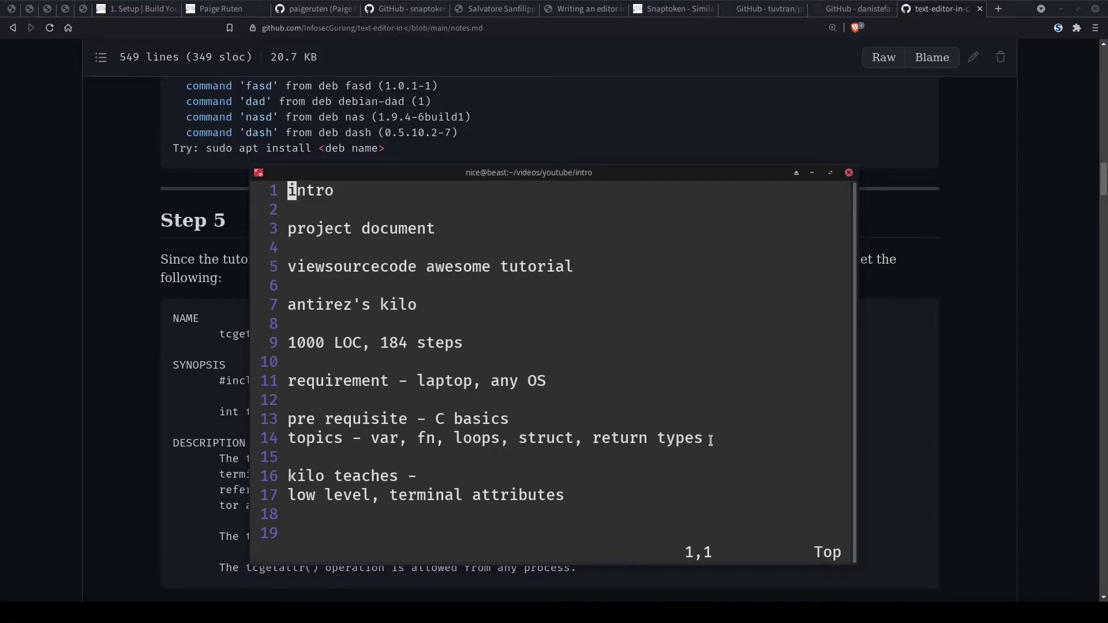
drag(710, 440, 591, 444)
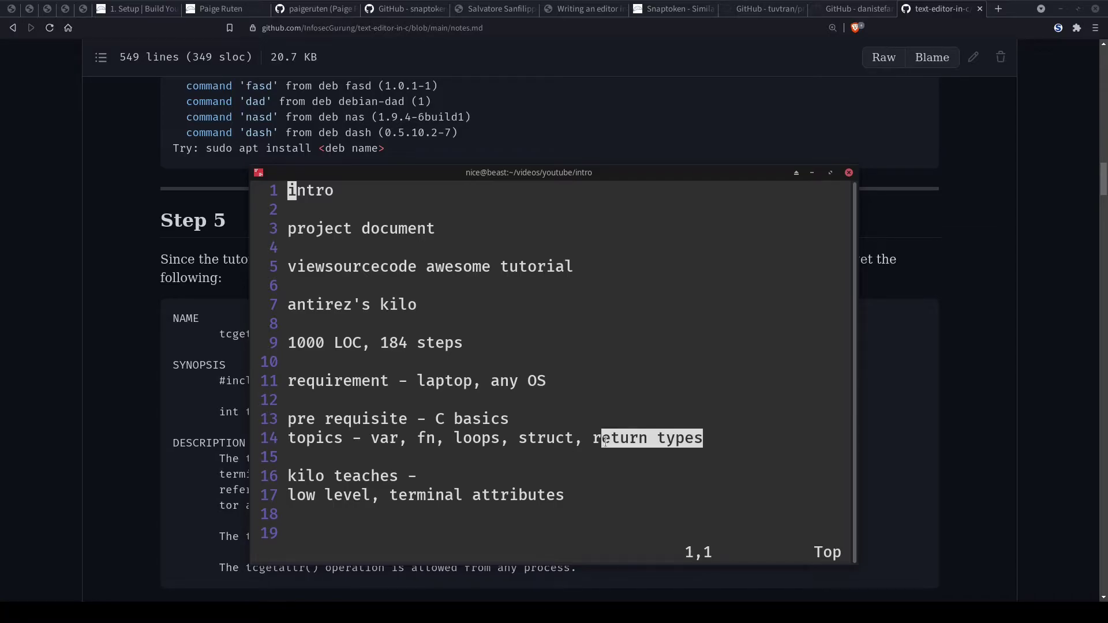
click(605, 439)
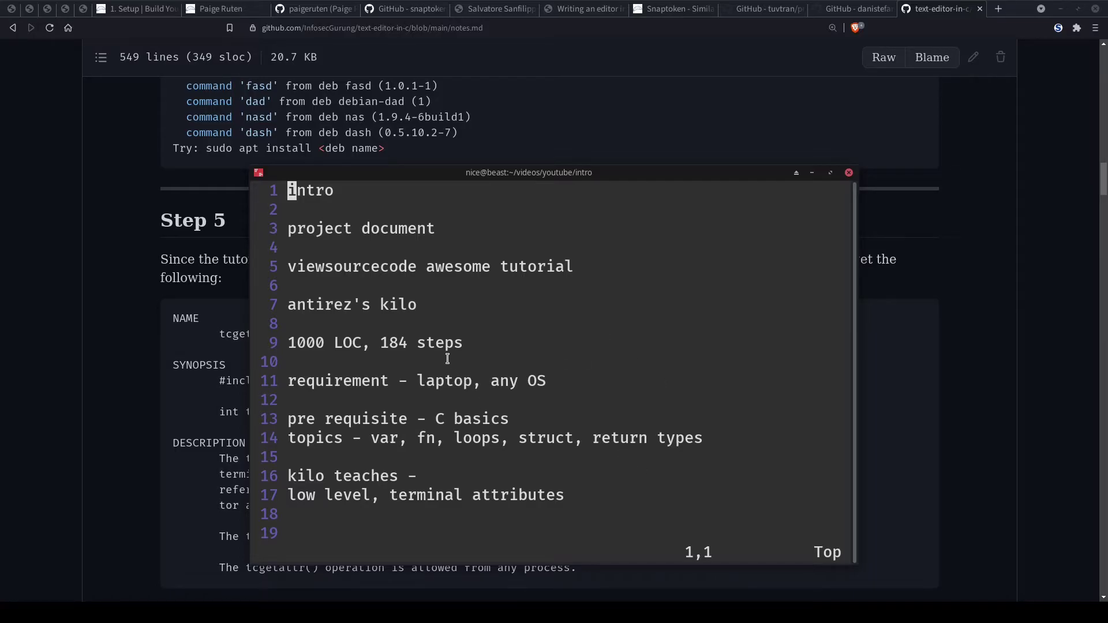
click(192, 297)
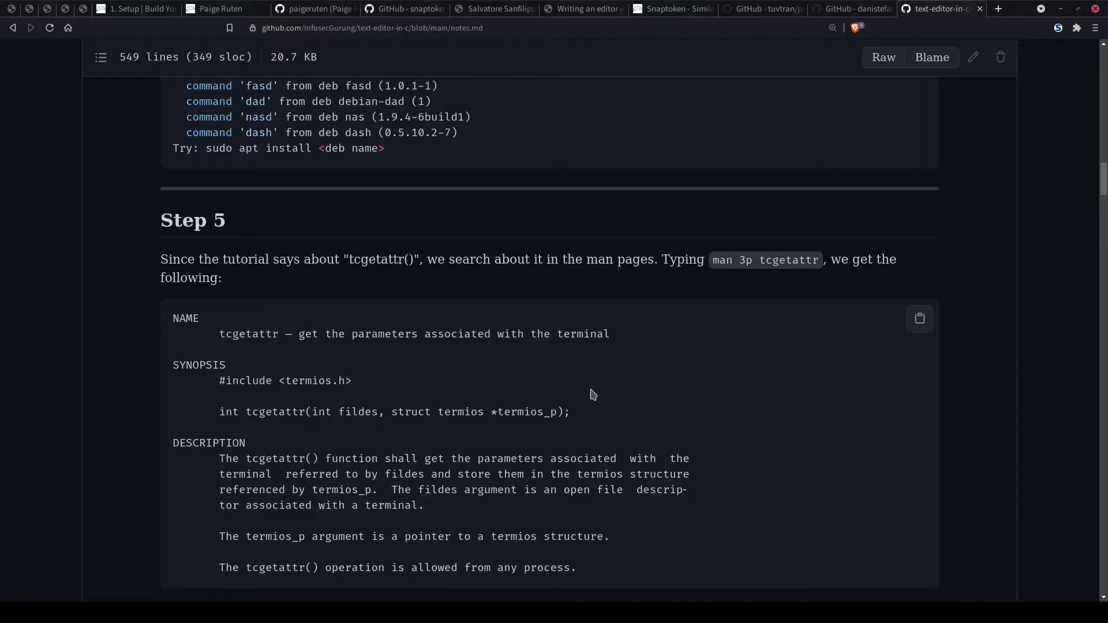
scroll(591, 395, up, 3)
scroll(445, 307, up, 1)
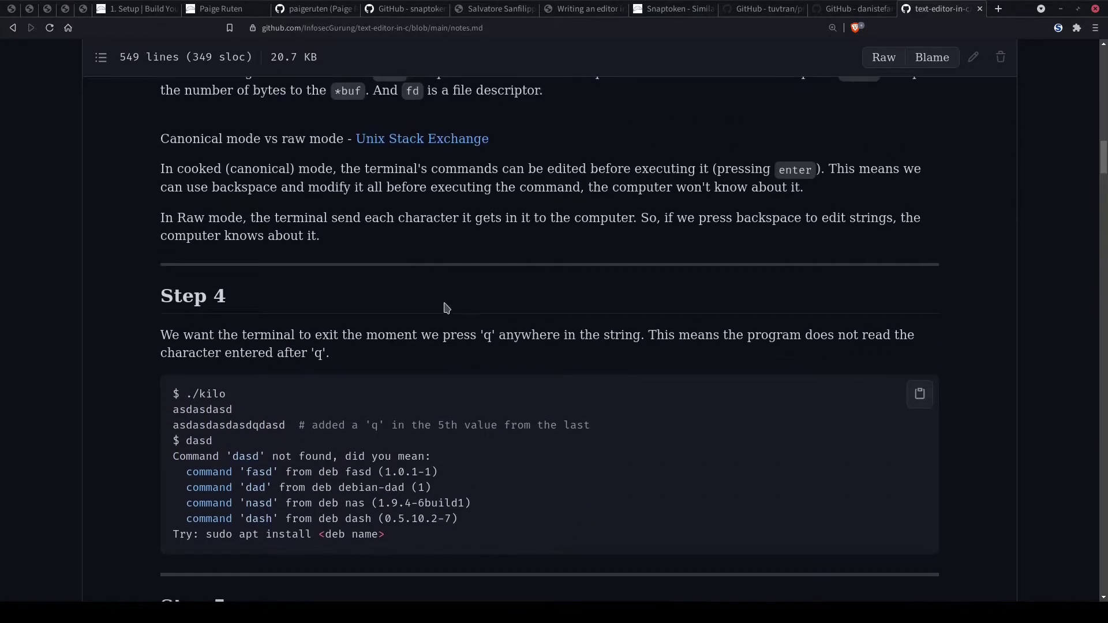
scroll(444, 308, up, 1)
scroll(445, 308, up, 2)
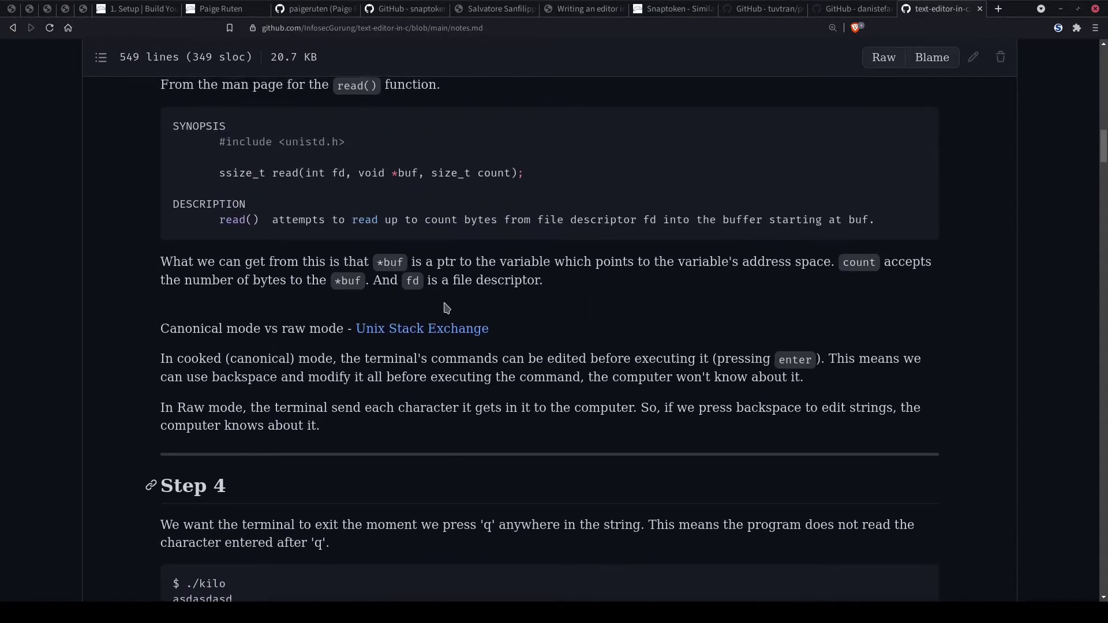
scroll(445, 308, up, 2)
scroll(459, 318, up, 1)
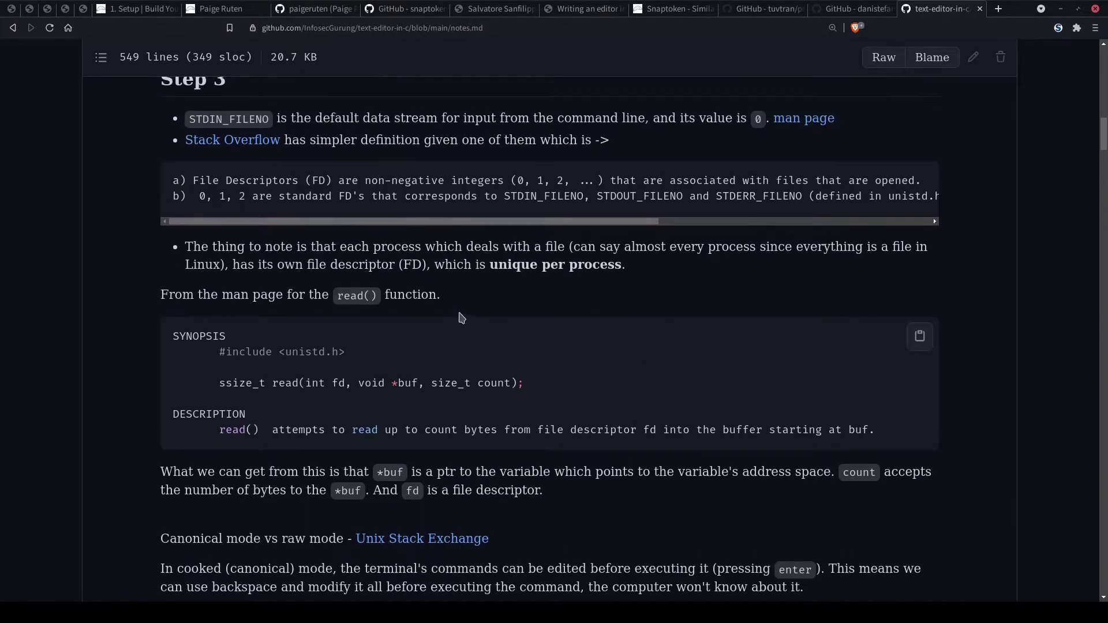
scroll(460, 317, up, 1)
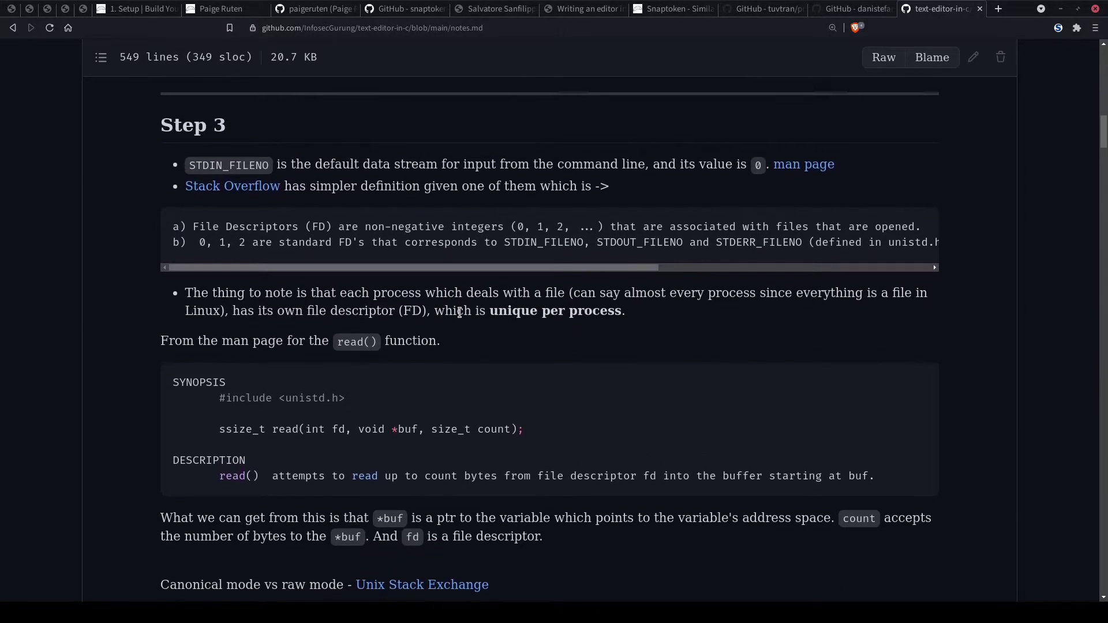
scroll(460, 312, down, 1)
scroll(425, 419, down, 5)
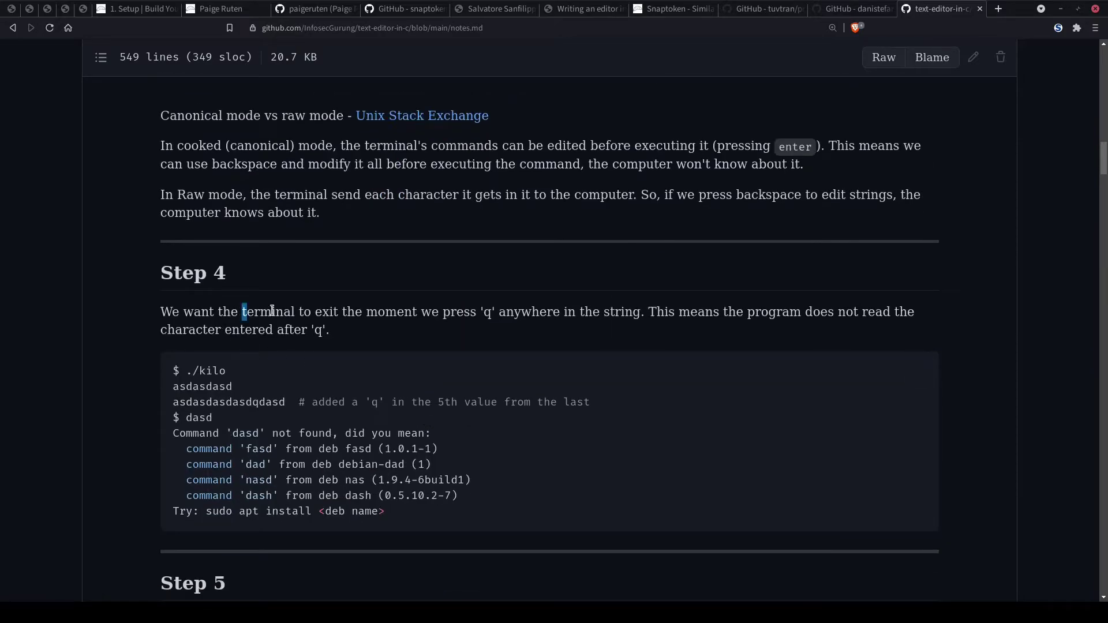
drag(272, 311, 296, 312)
Deselect 'terminal' in the Step 5 notes and raise the Vim outline window.
click(297, 358)
scroll(559, 427, down, 2)
scroll(561, 427, down, 2)
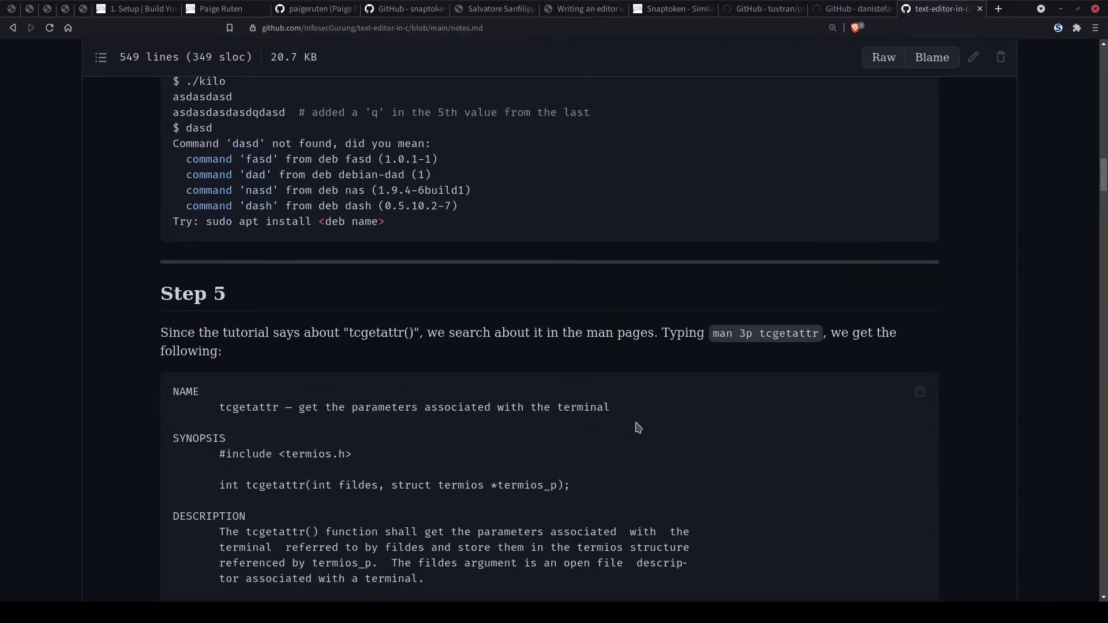
key(alt+Tab)
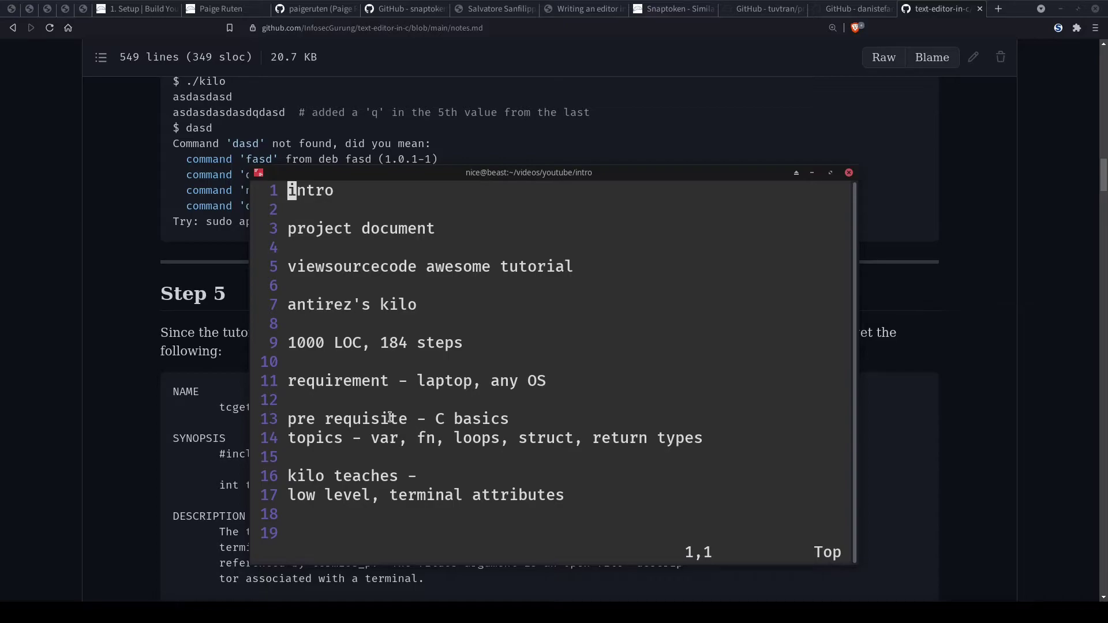
Move to the end of the outline and start a new line for the extra notes.
key(Down)
key(Down)
key(Down)
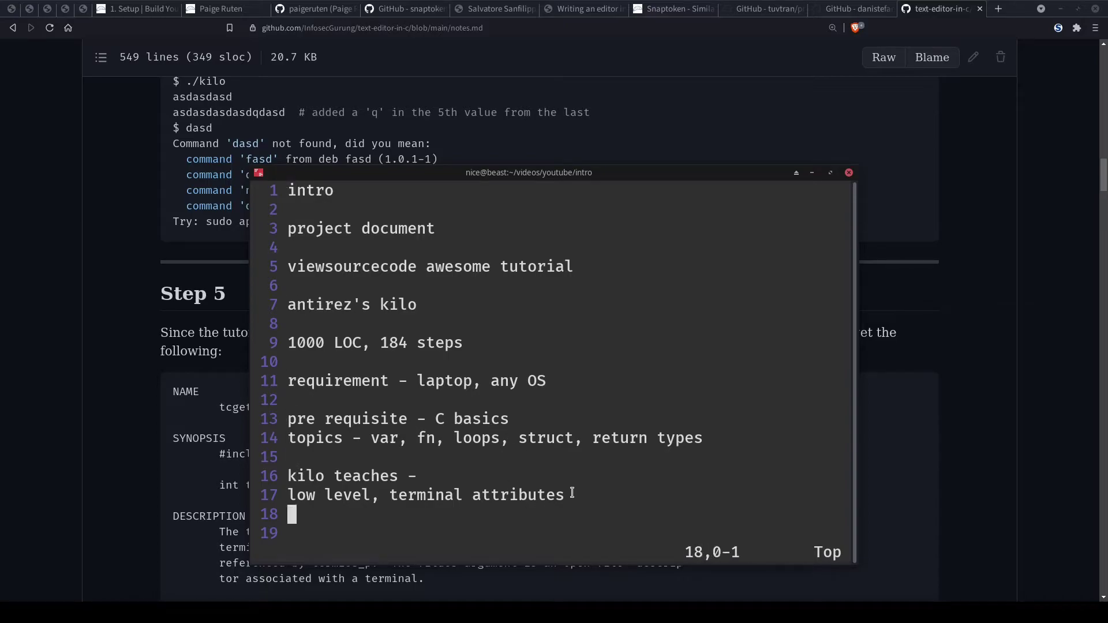
key(Down)
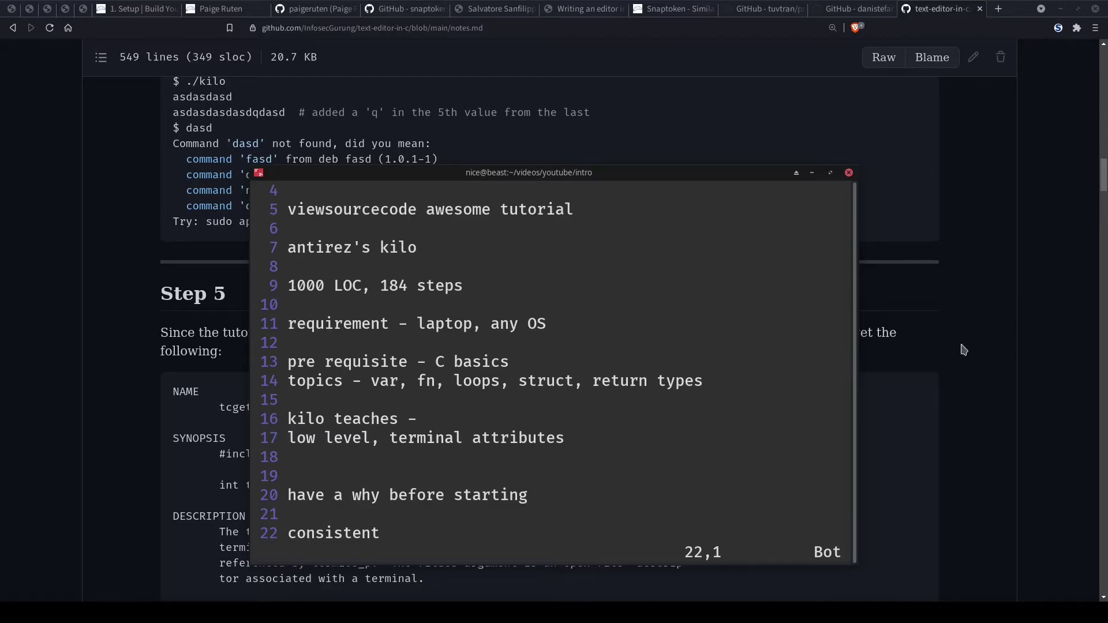
On the project-based-learning page, search 'text' and step through matches to Build Your Own Text Editor.
click(950, 299)
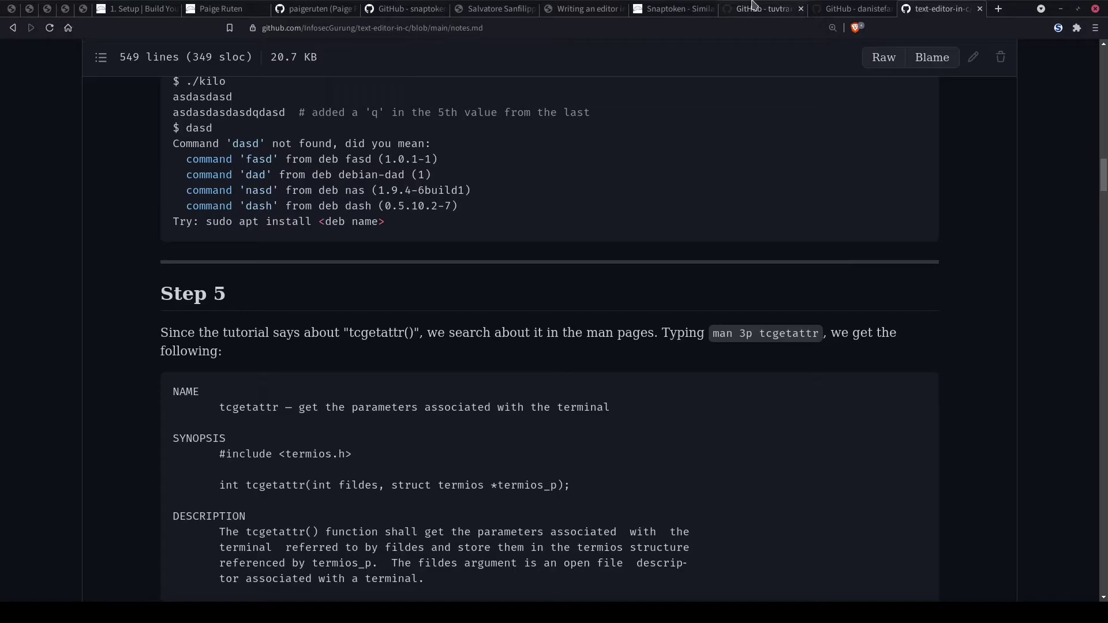
click(751, 7)
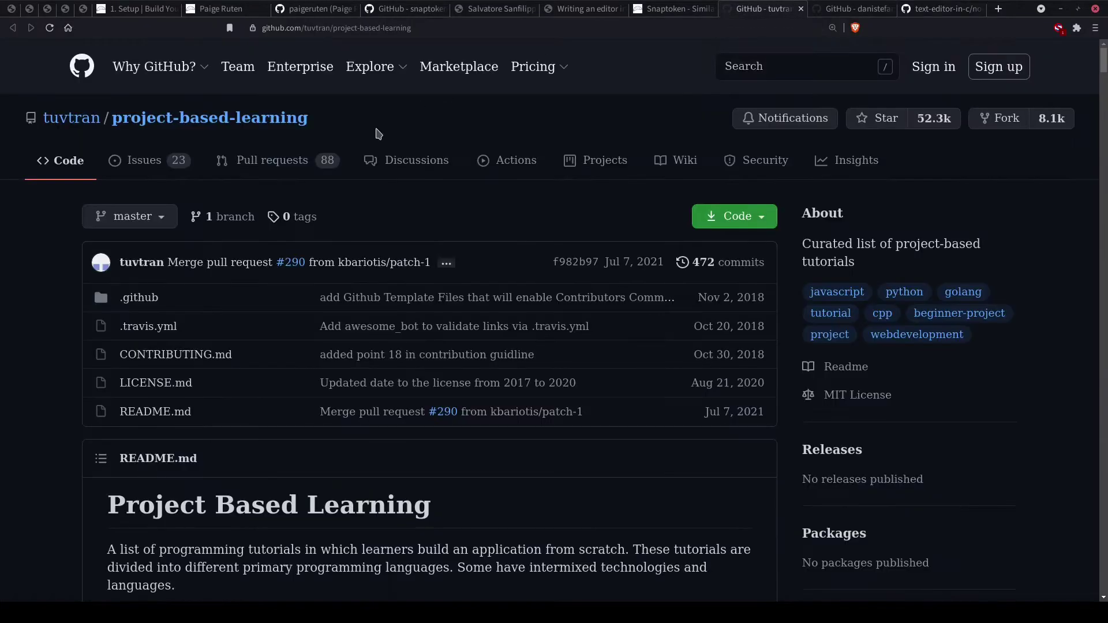
scroll(487, 211, down, 1)
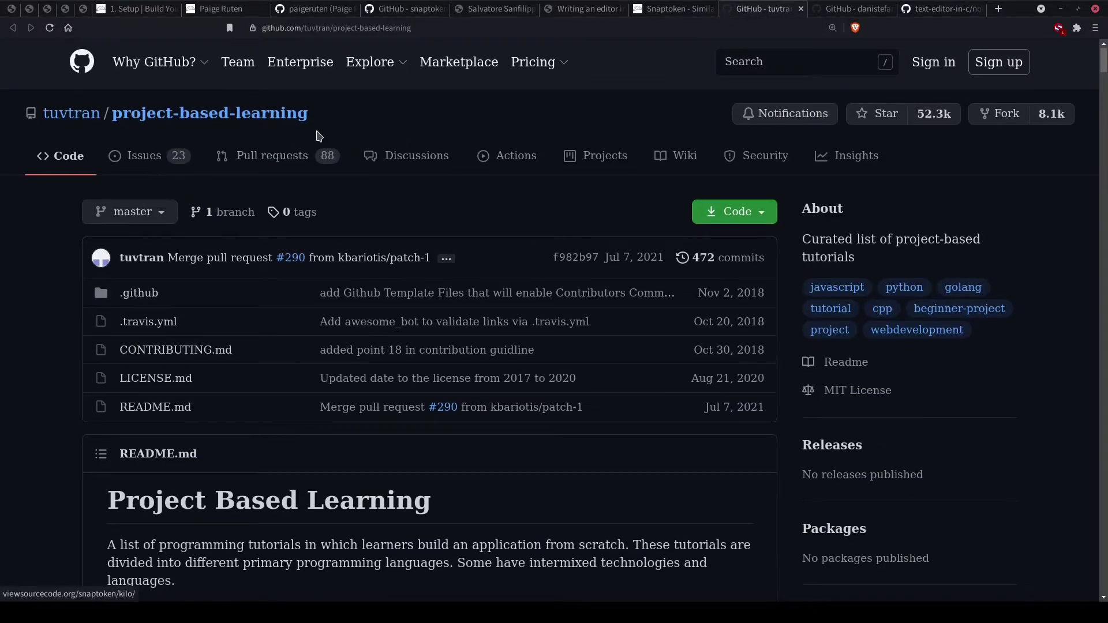
scroll(494, 218, down, 2)
scroll(205, 233, down, 5)
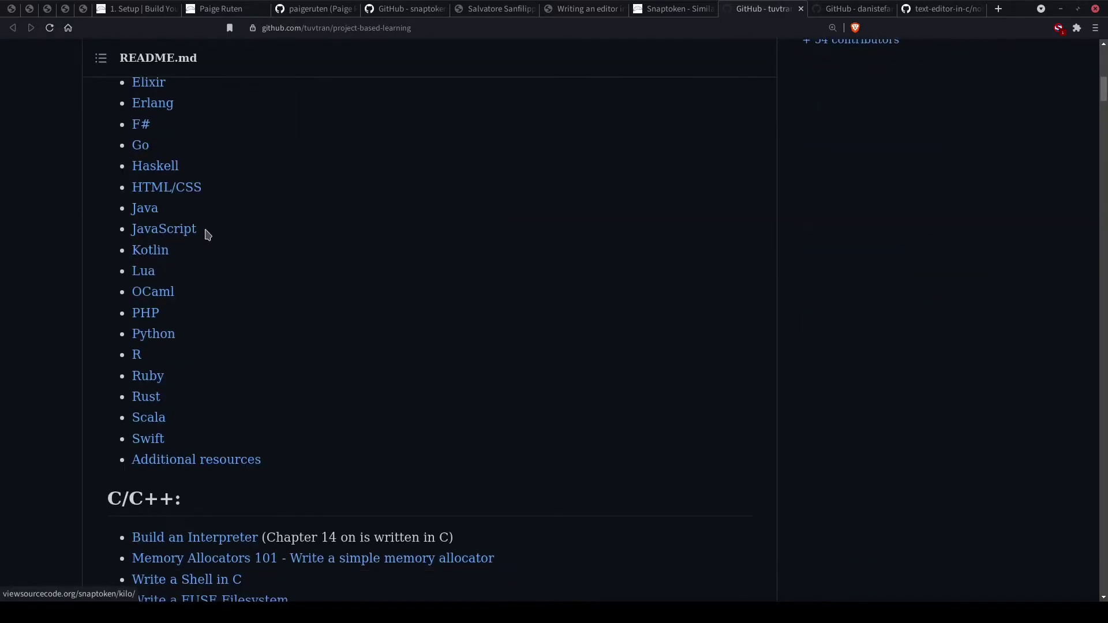
scroll(270, 284, down, 1)
key(ctrl+f)
text(te)
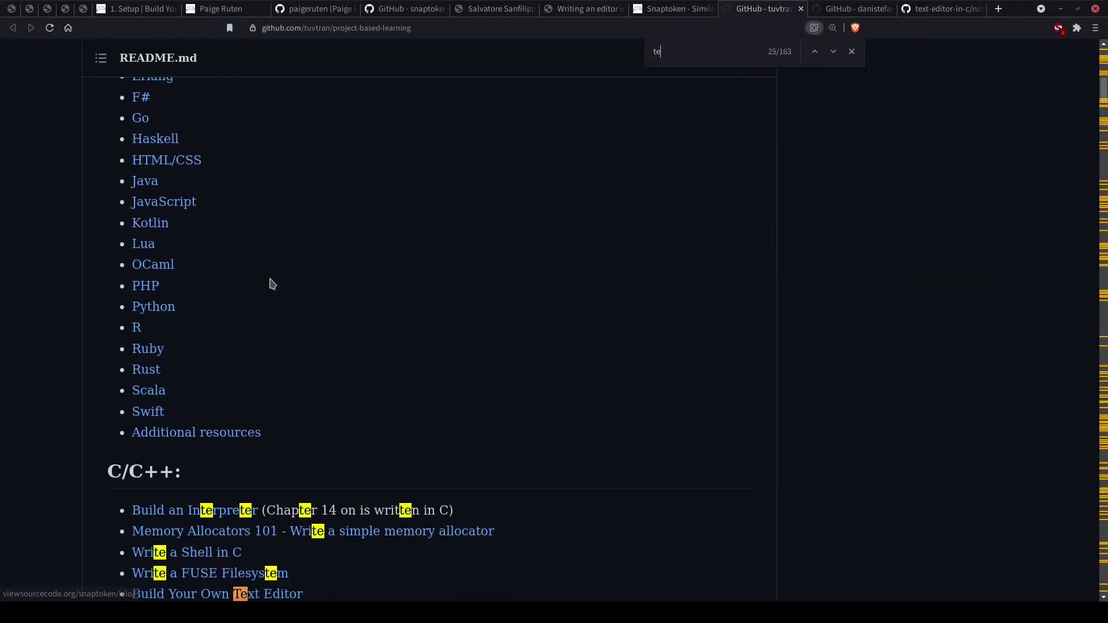
text(xt)
key(Return)
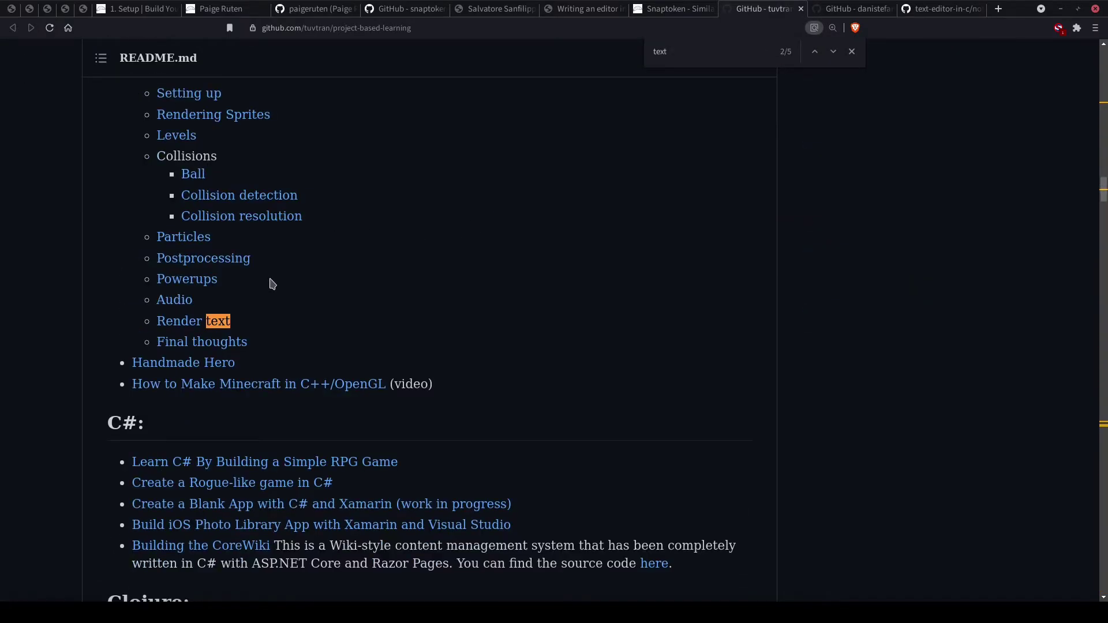
key(Return)
key(Return)
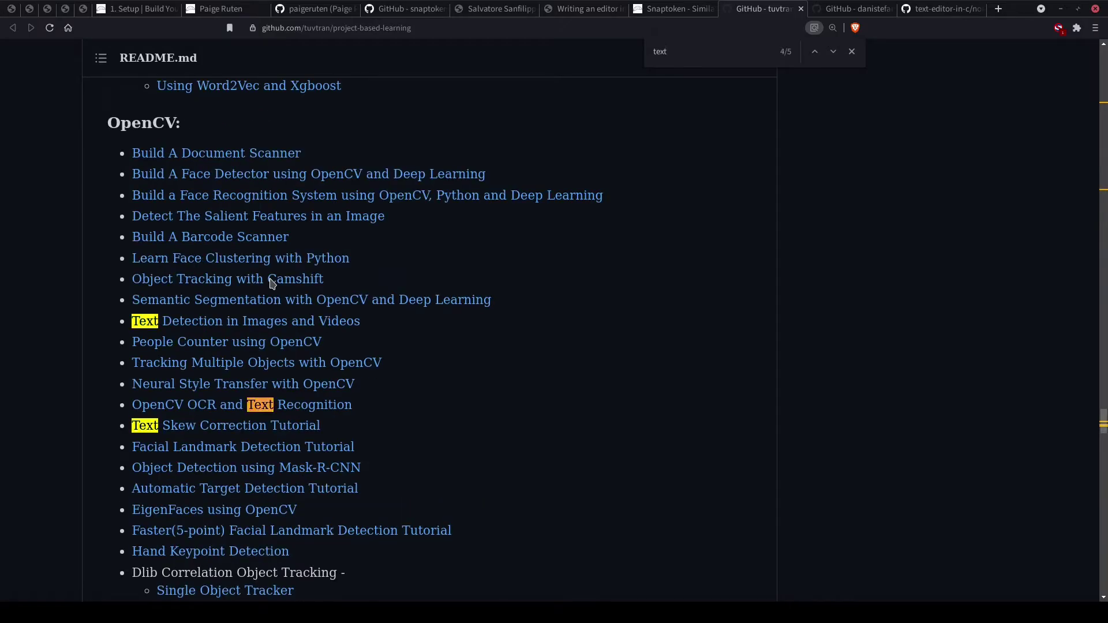
key(Return)
key(Return)
key(Return)
key(Return)
key(Return)
key(Return)
key(Return)
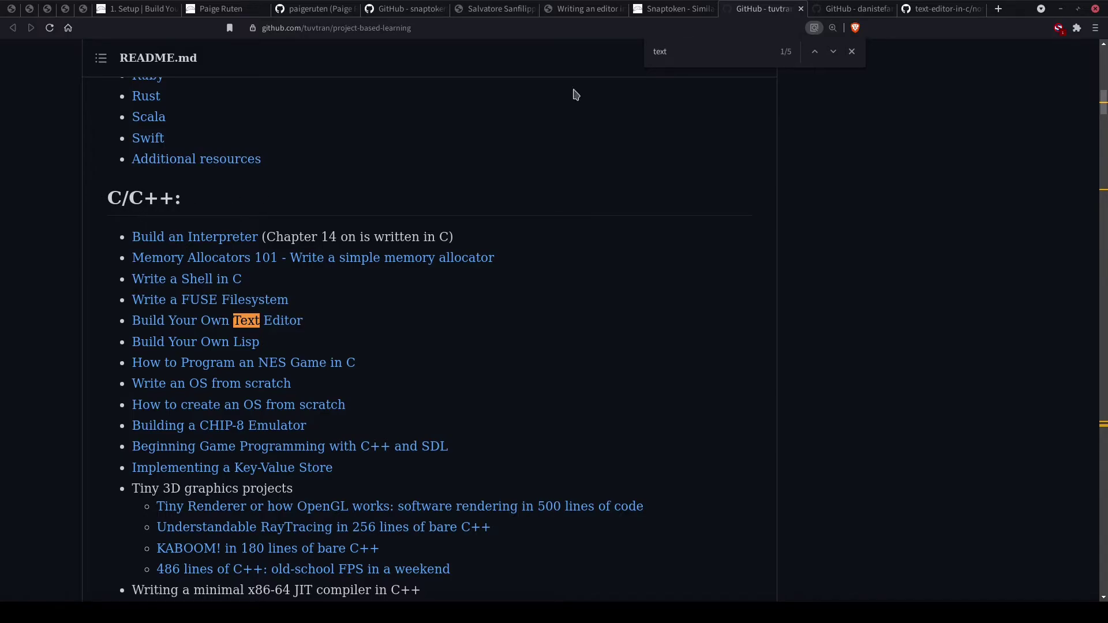
Switch to the build-your-own-x repository page.
click(824, 7)
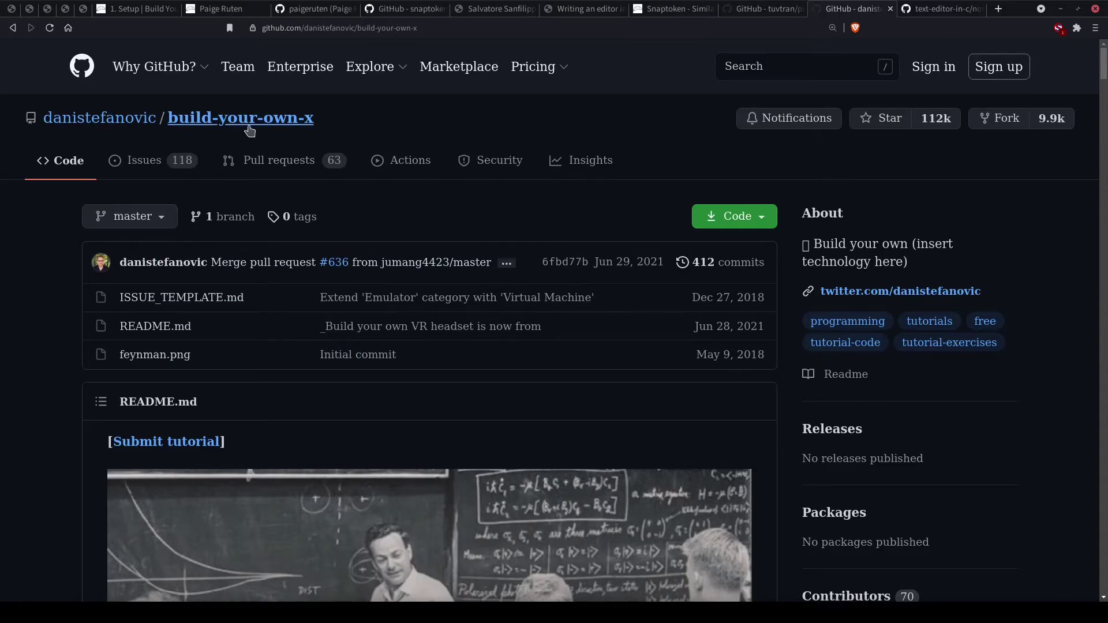
scroll(445, 210, down, 10)
scroll(444, 208, down, 5)
Search build-your-own-x for 'text' to find the Text Editor tutorials, then raise the Vim outline.
key(ctrl+f)
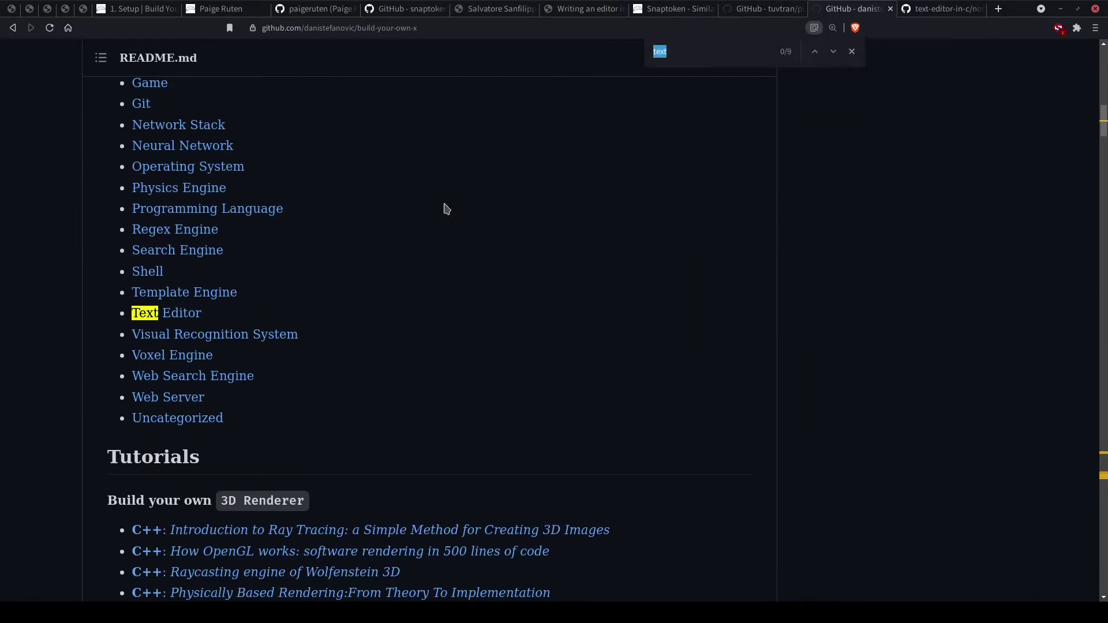
text(text)
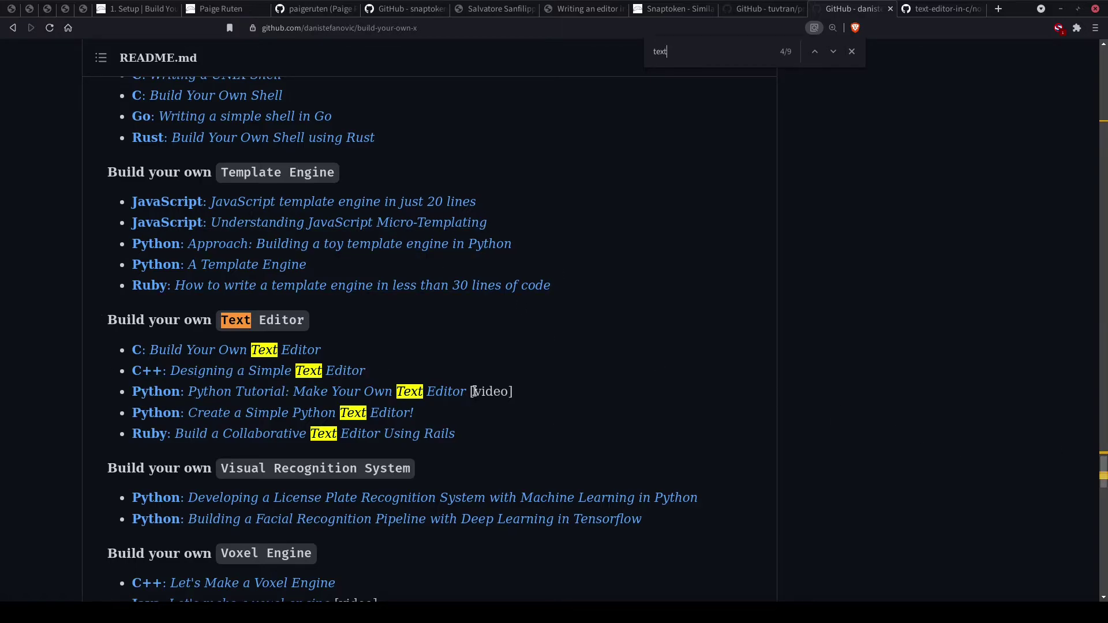
scroll(484, 363, up, 5)
scroll(519, 363, up, 2)
scroll(761, 390, up, 7)
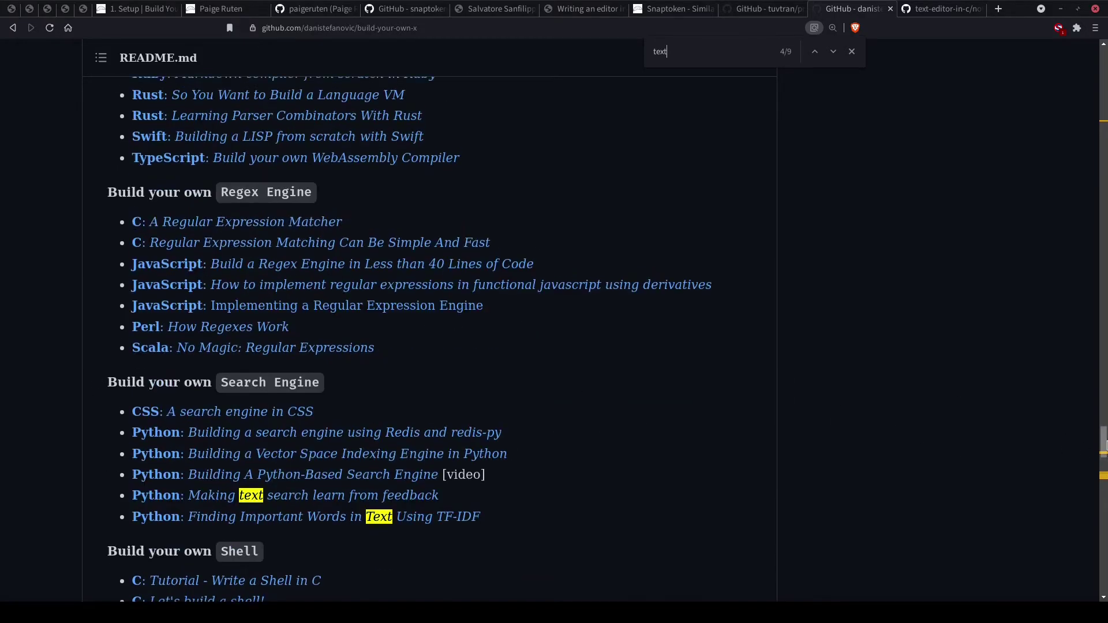
scroll(554, 346, up, 20)
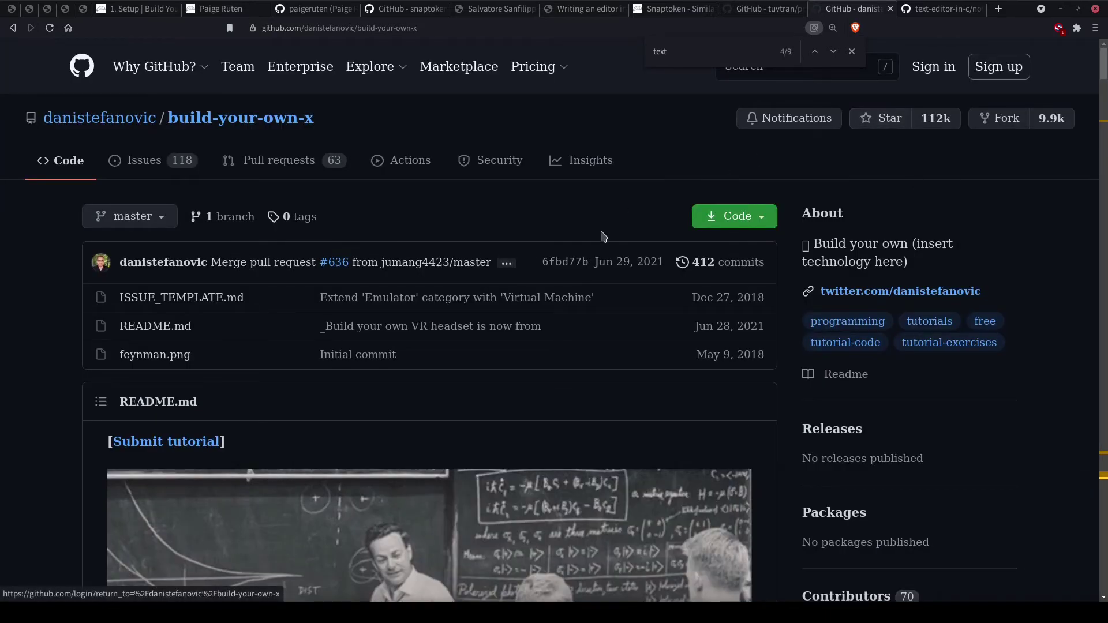
key(alt+Tab)
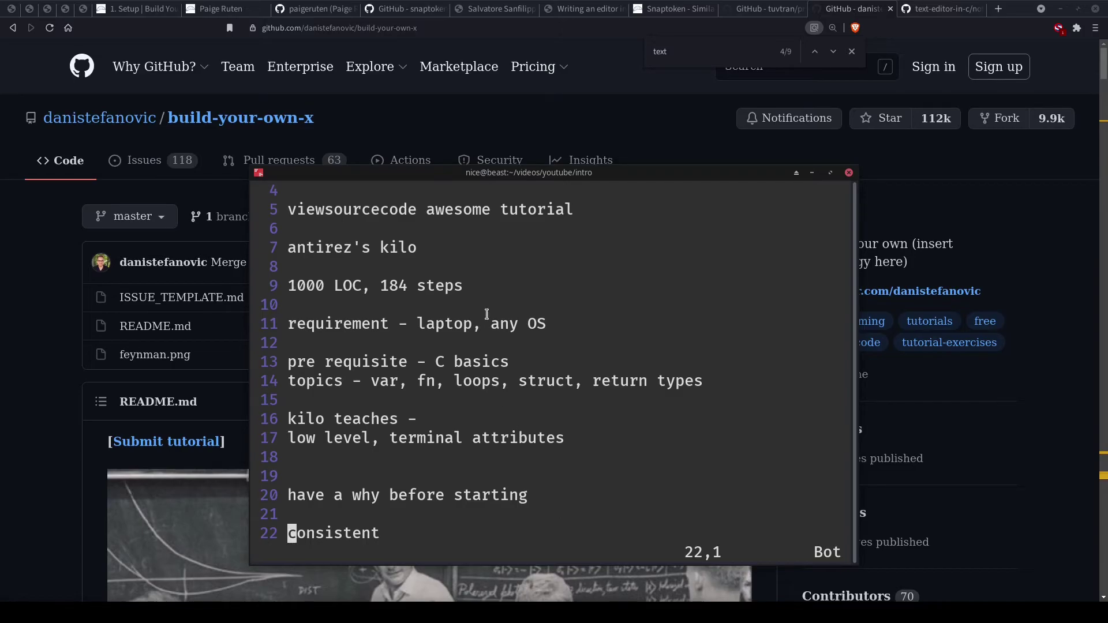
From the Setup chapter go back to the booklet's welcome page, then raise the Vim outline.
click(160, 6)
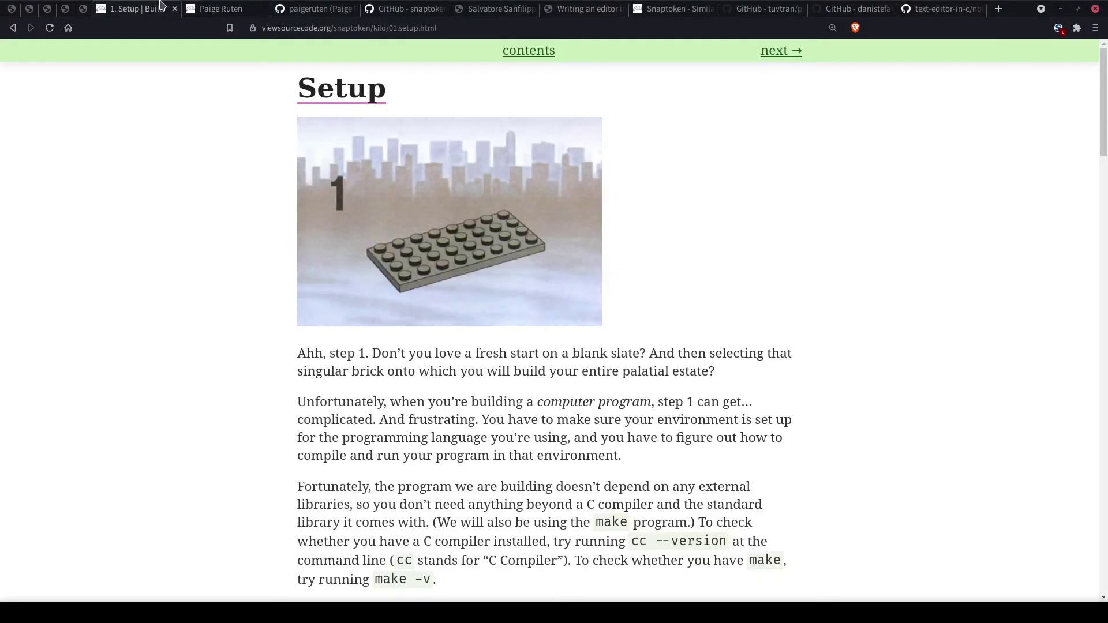
key(alt+Left)
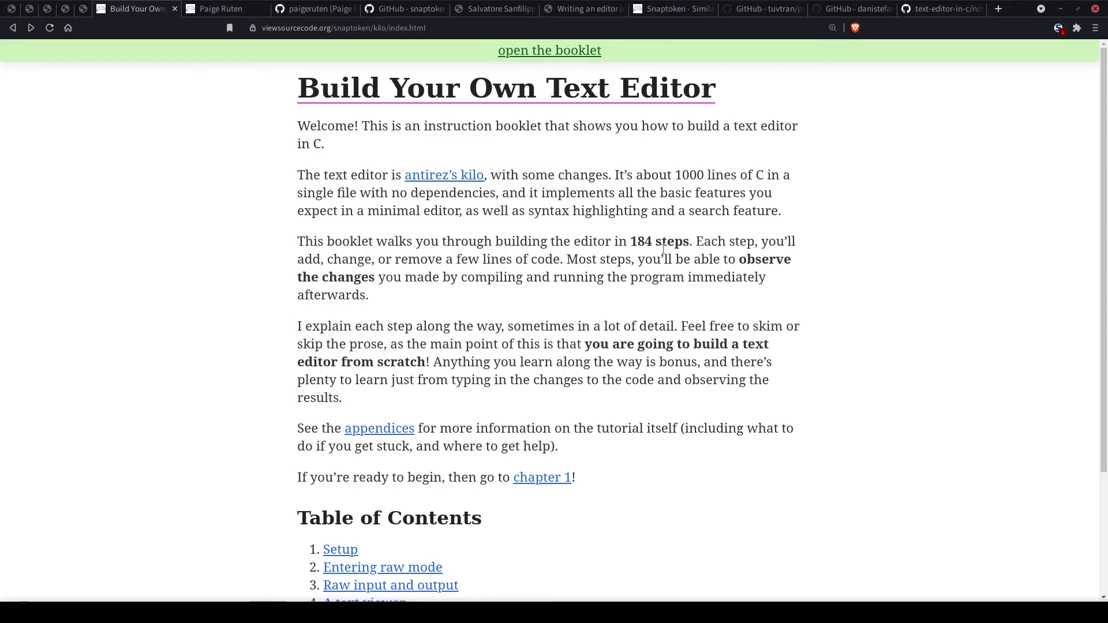
key(alt+Tab)
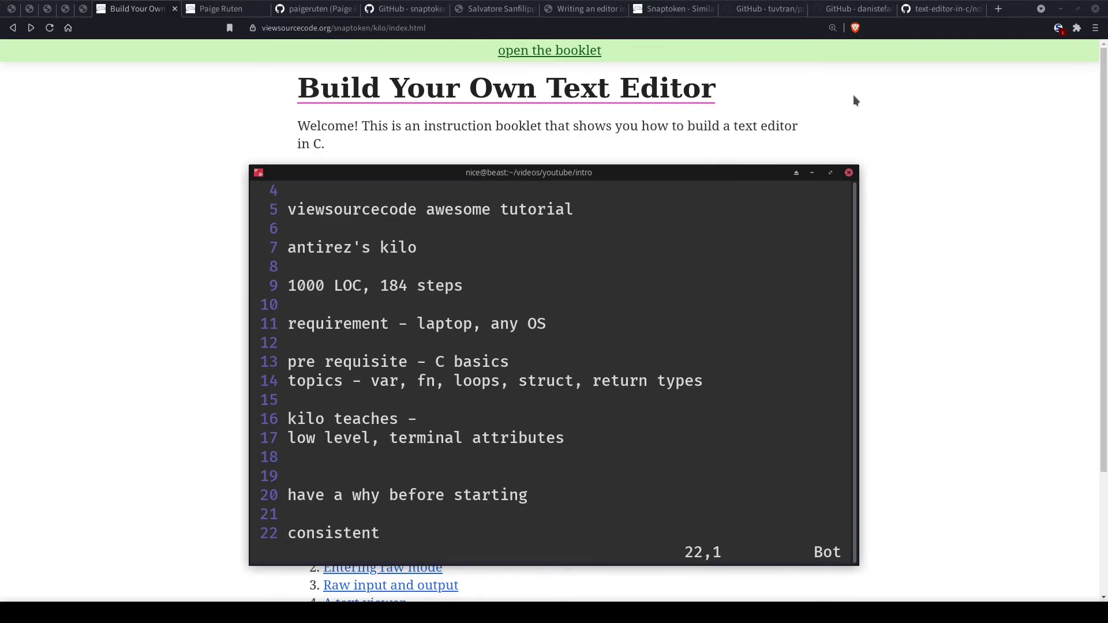
Send the notes window behind the browser and switch to the text-editor-in-c notes page.
click(901, 29)
click(922, 9)
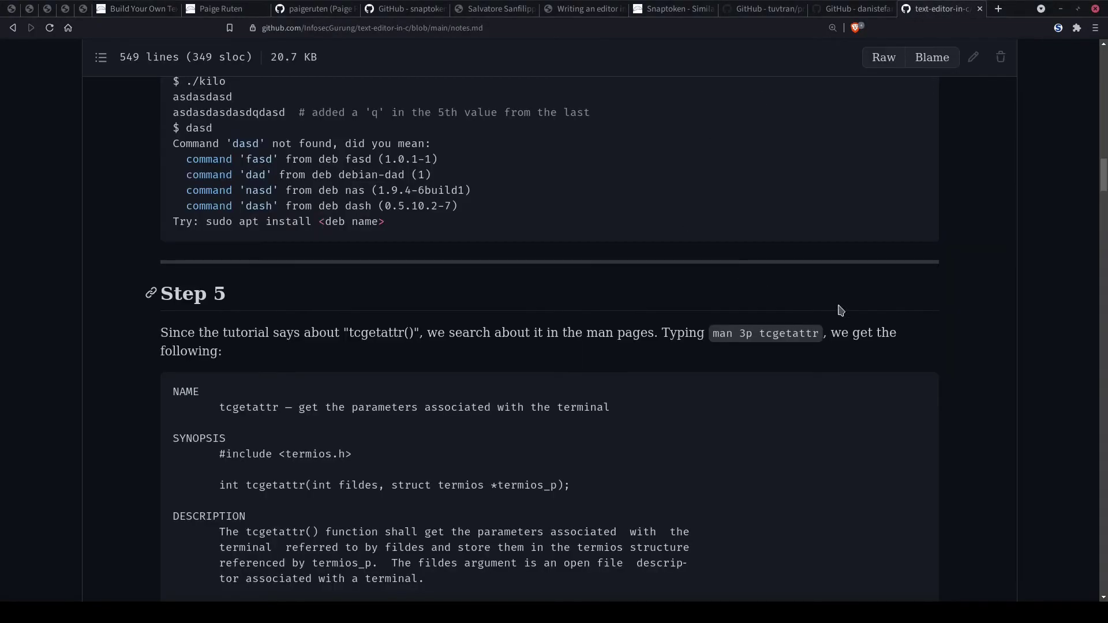
drag(1104, 176, 1104, 119)
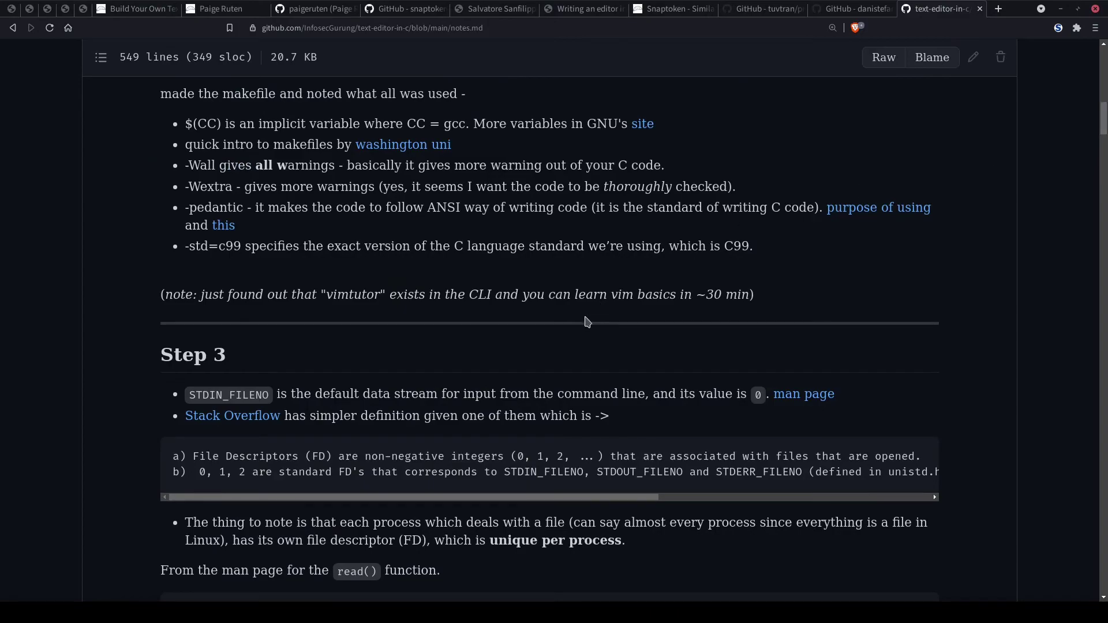
scroll(586, 321, down, 3)
scroll(451, 305, up, 1)
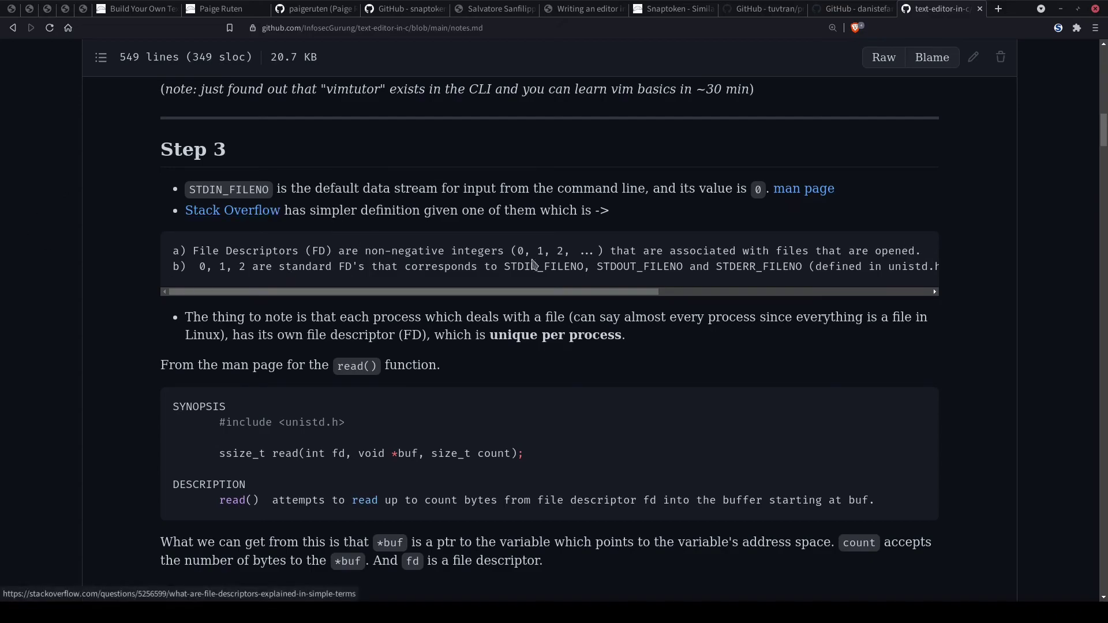
scroll(242, 218, up, 1)
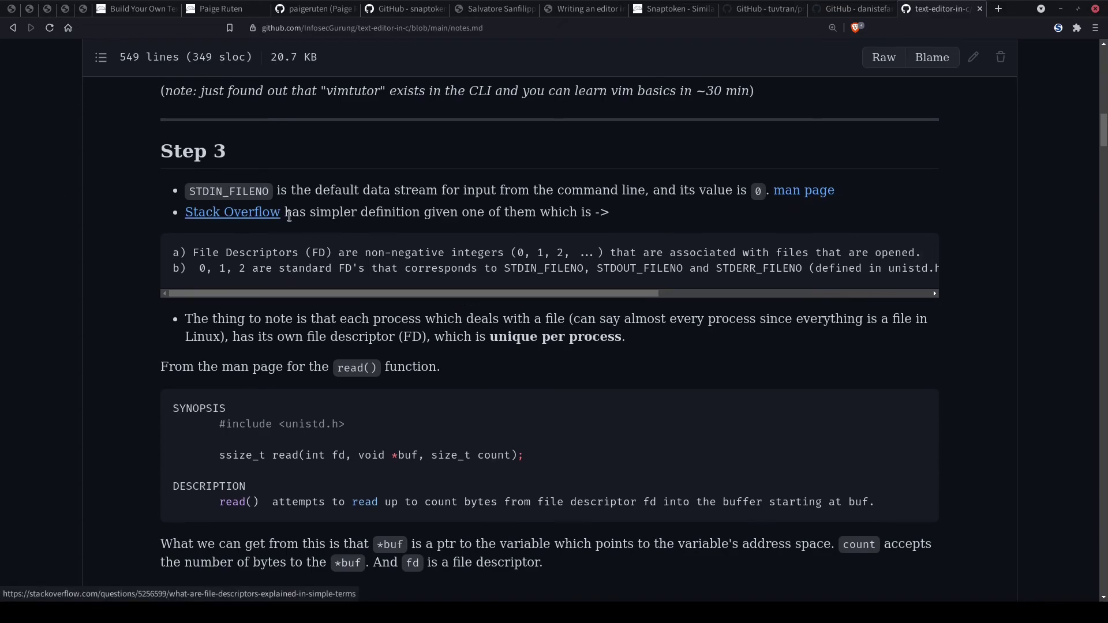
scroll(315, 329, down, 5)
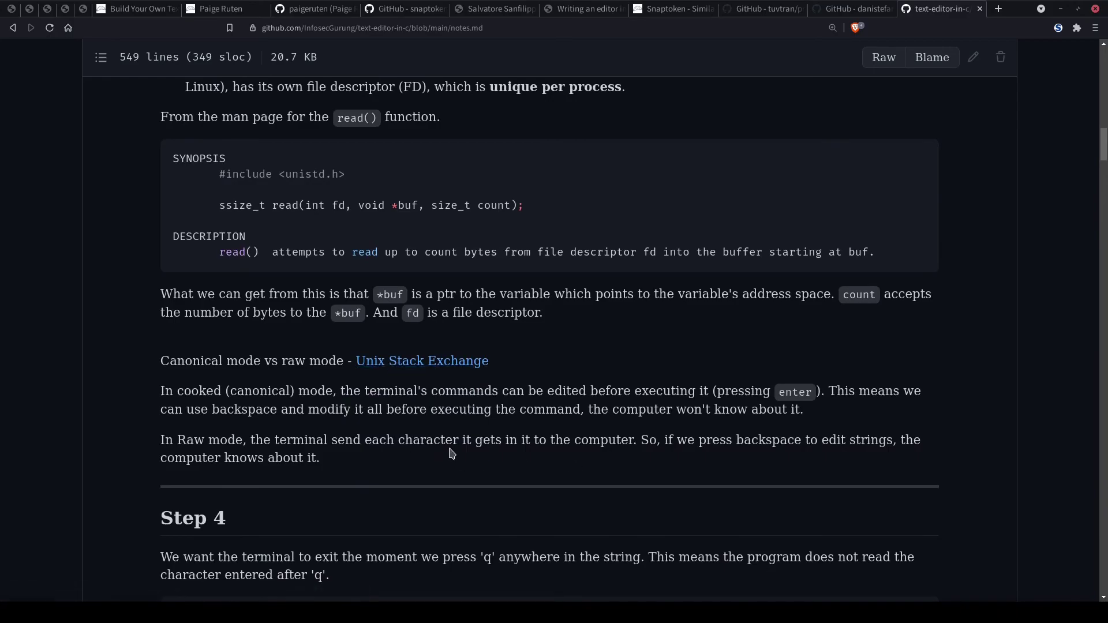
scroll(605, 393, down, 1)
Switch to the Terminator window and run ls on the project folder.
key(alt+Tab)
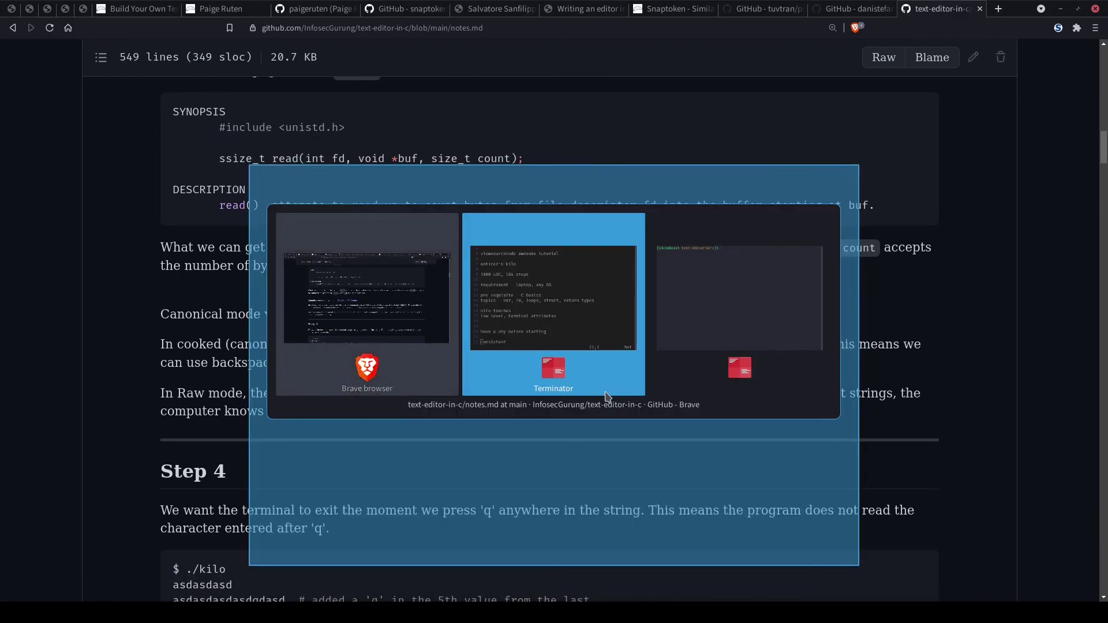
text(ls)
key(Return)
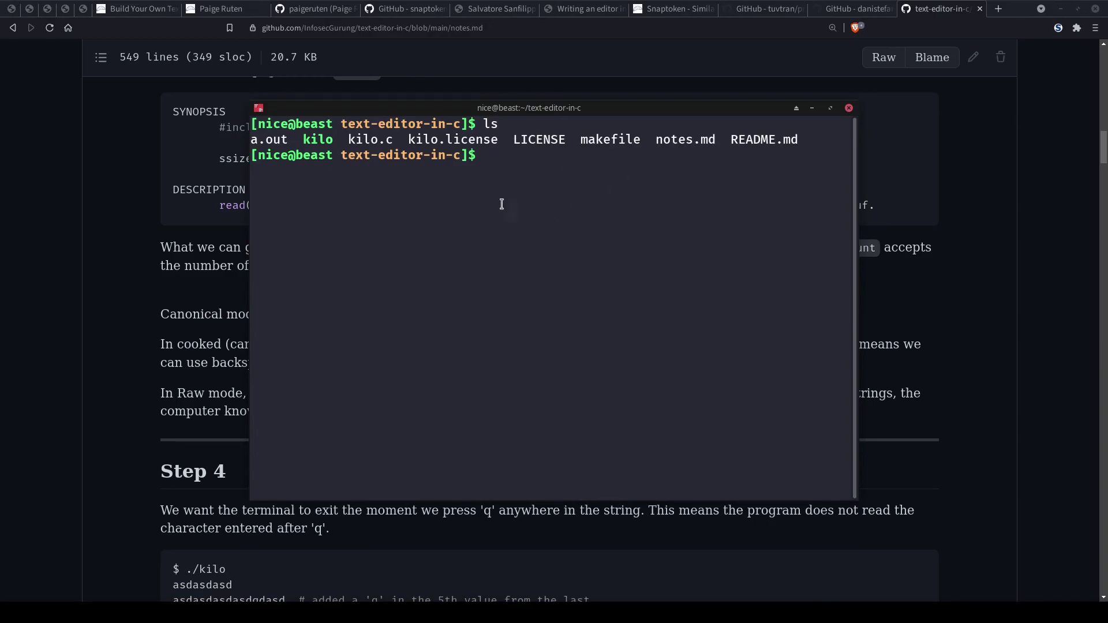
Return from the GitHub notes.md page to the Build Your Own Text Editor booklet's welcome page.
click(205, 245)
scroll(205, 251, up, 10)
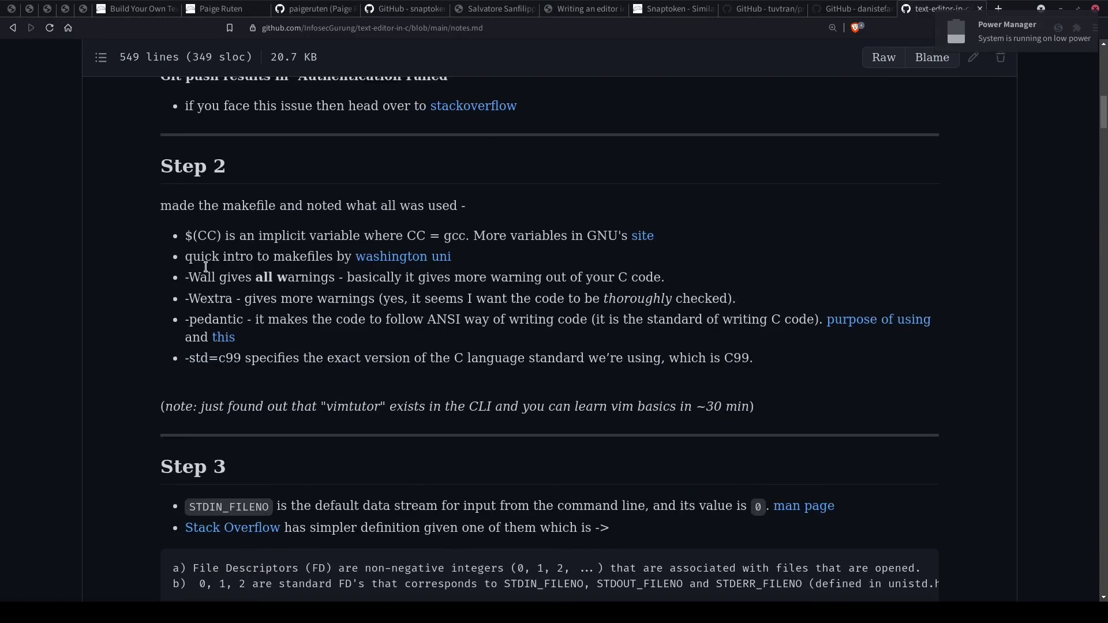
scroll(205, 272, up, 10)
scroll(205, 272, up, 3)
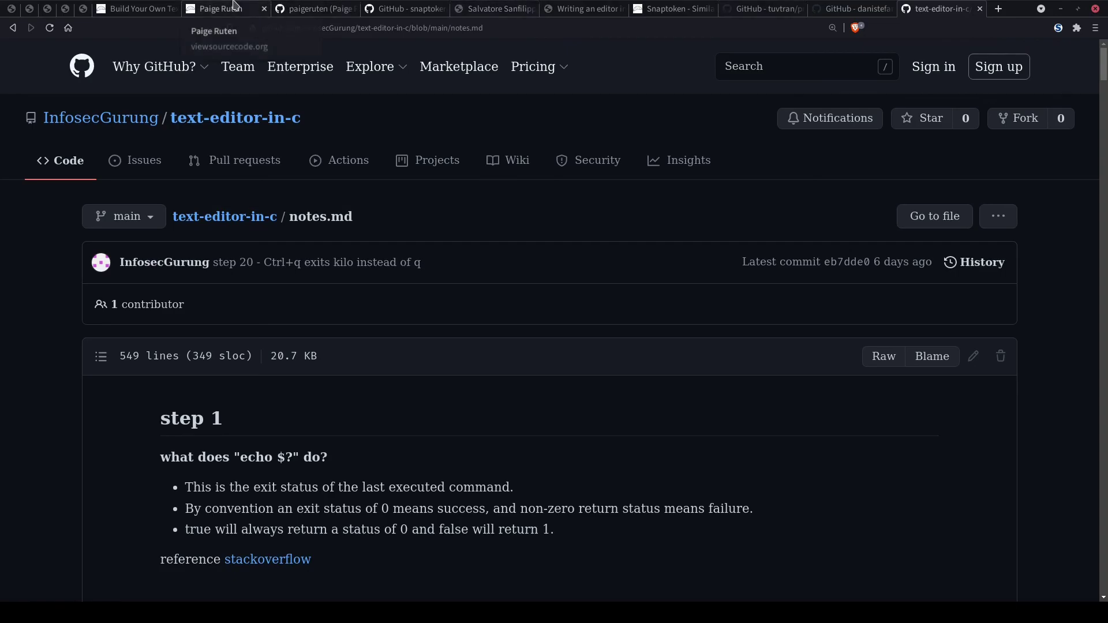
click(137, 8)
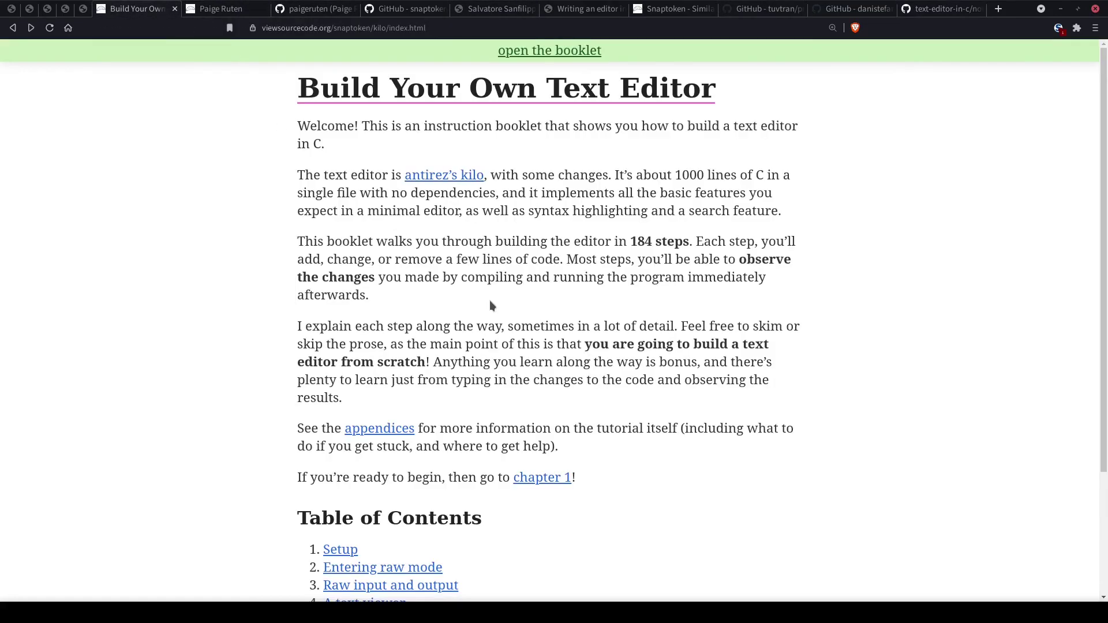